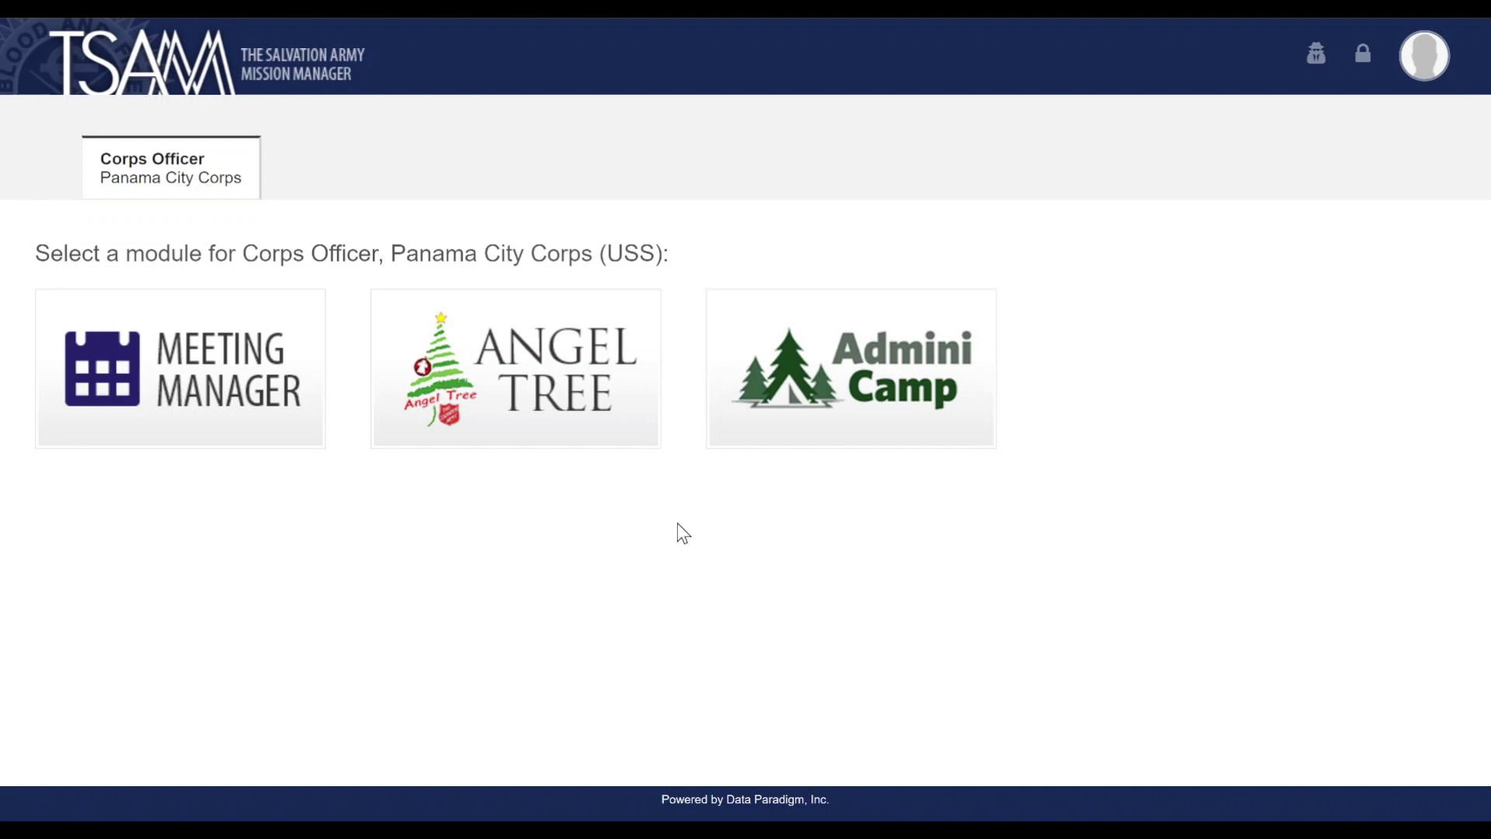
Step: Open the Angel Tree campaign settings for 2020 Panama City Corps Angel Tree
{"action": "left_click", "coordinate": [496, 393]}
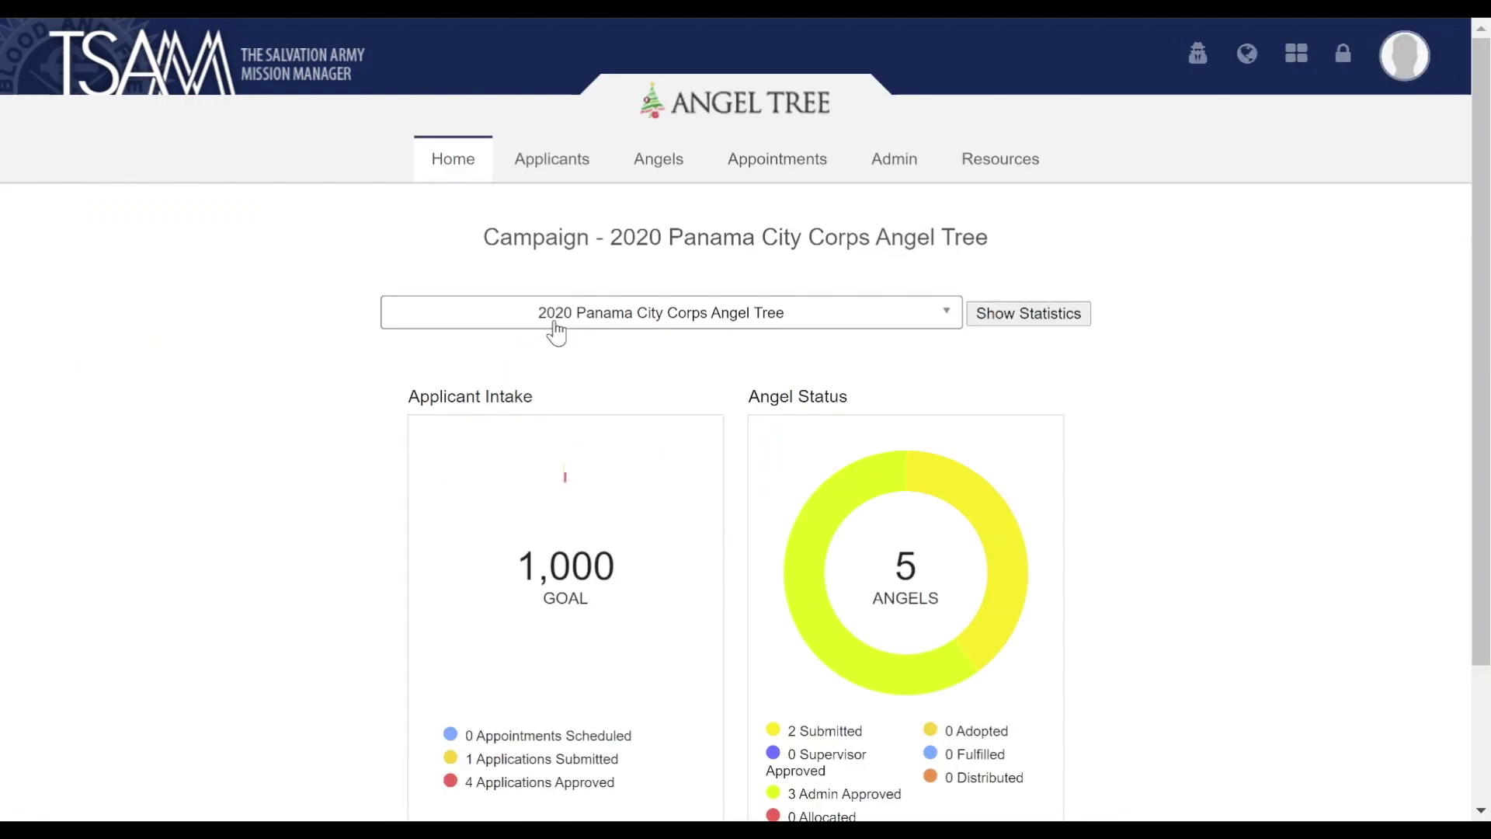
{"action": "mouse_move", "coordinate": [869, 167]}
{"action": "left_click", "coordinate": [899, 201]}
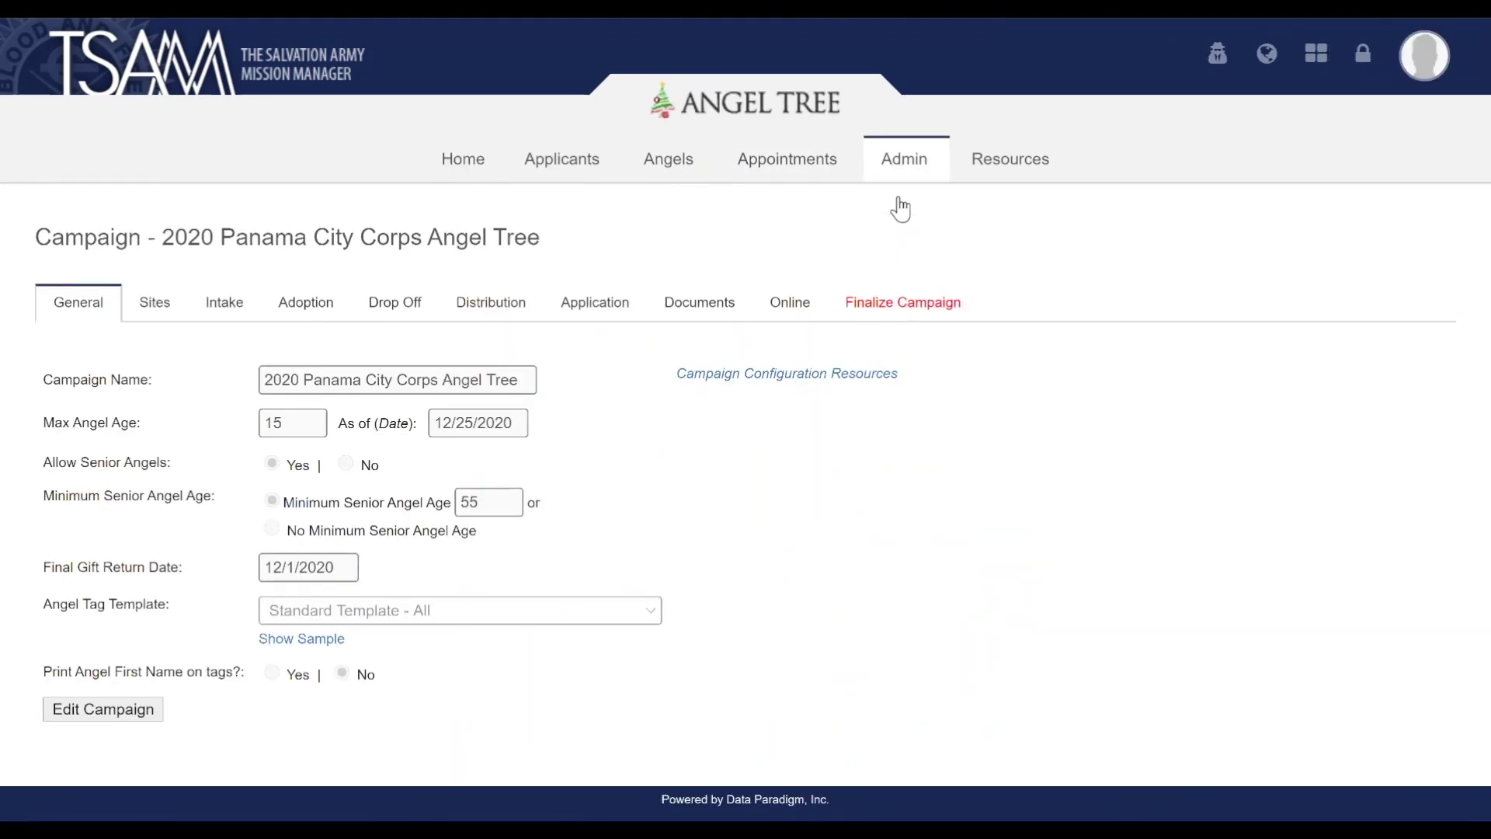
Step: In the Sites list, keep Panama City Corps checked as an intake site
{"action": "left_click", "coordinate": [152, 318]}
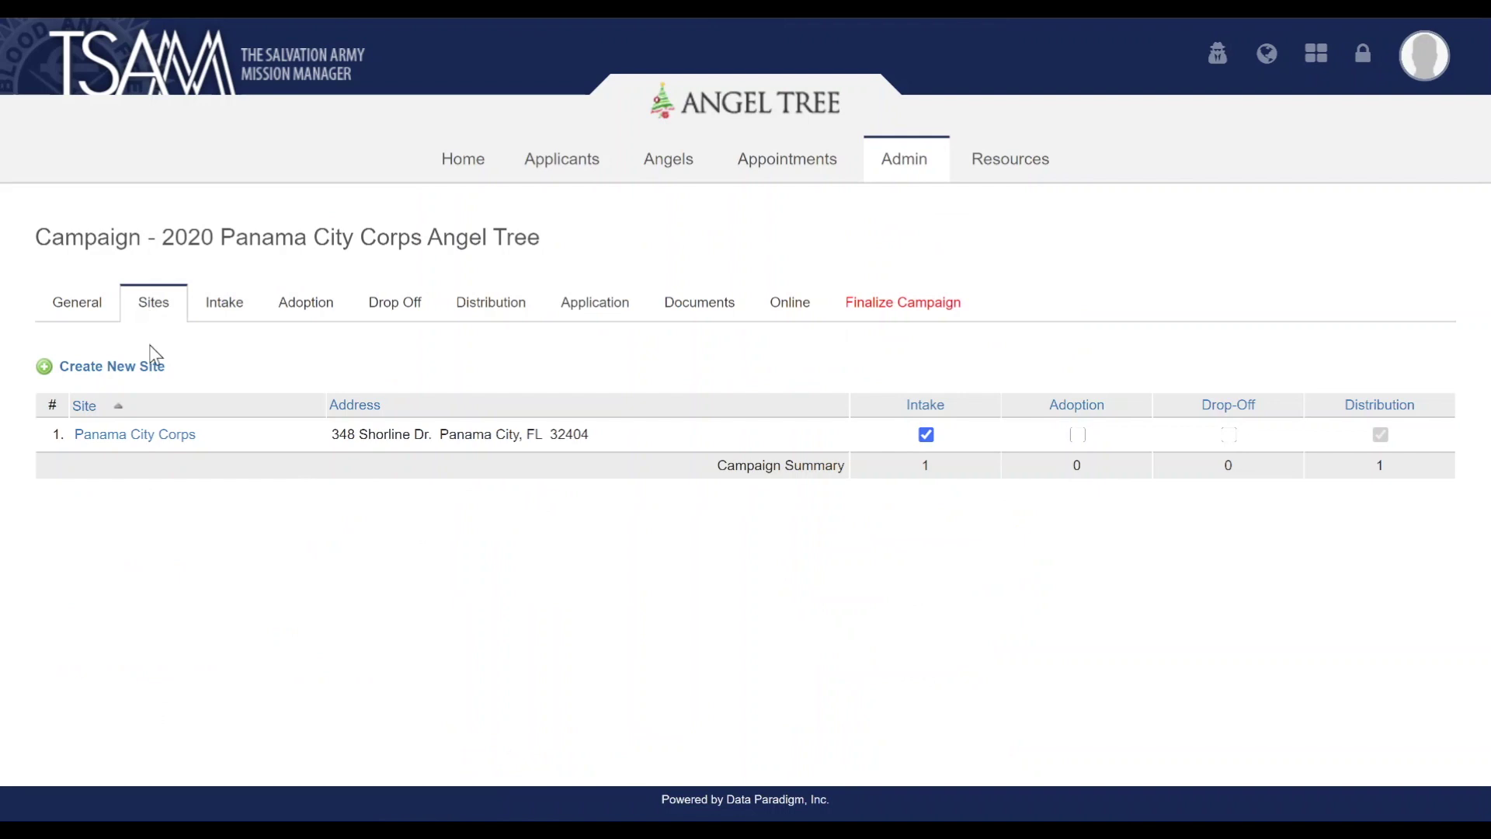
{"action": "left_click", "coordinate": [925, 437]}
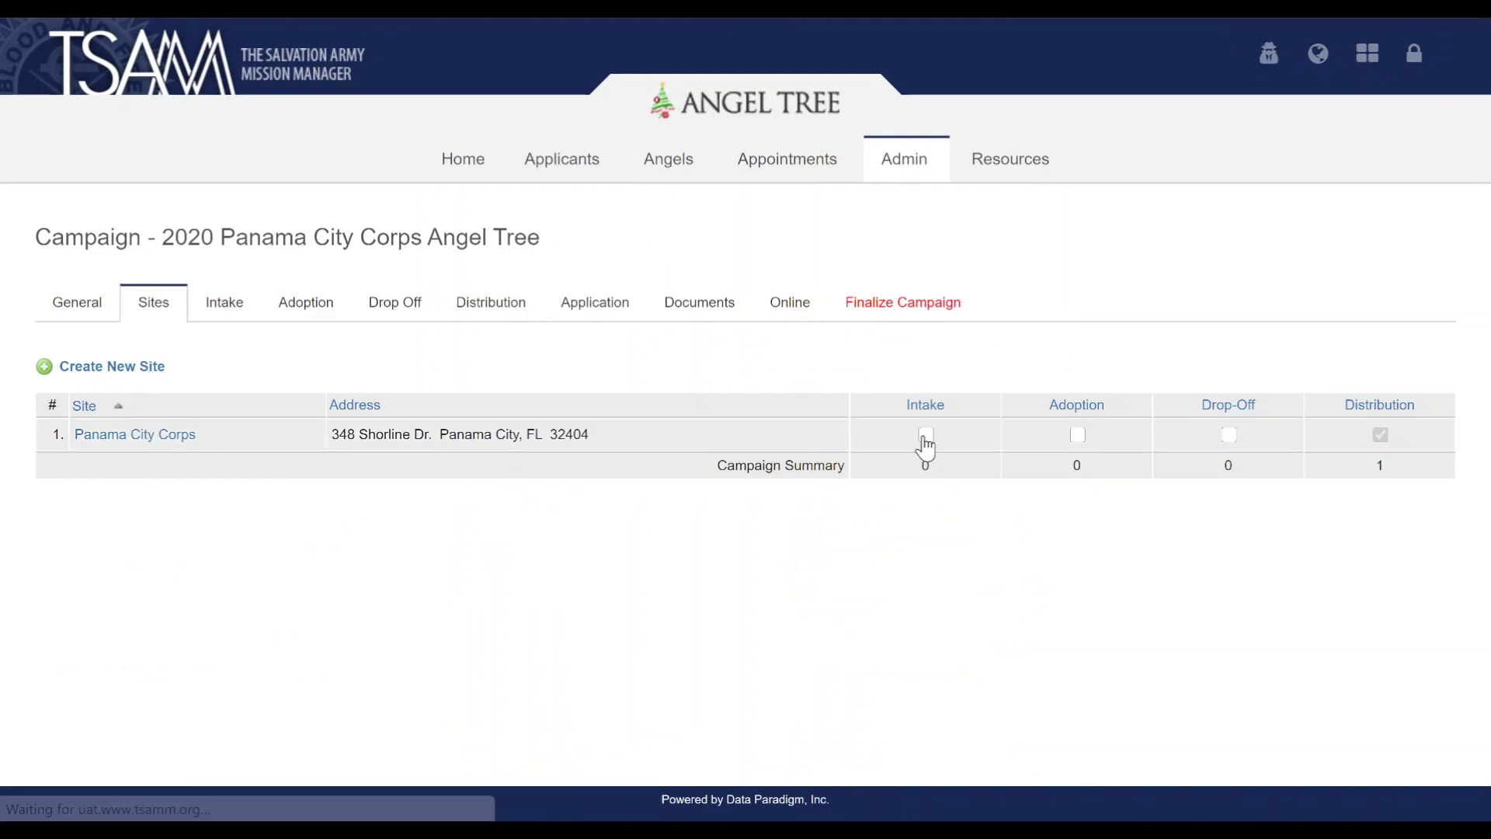
{"action": "left_click", "coordinate": [924, 437]}
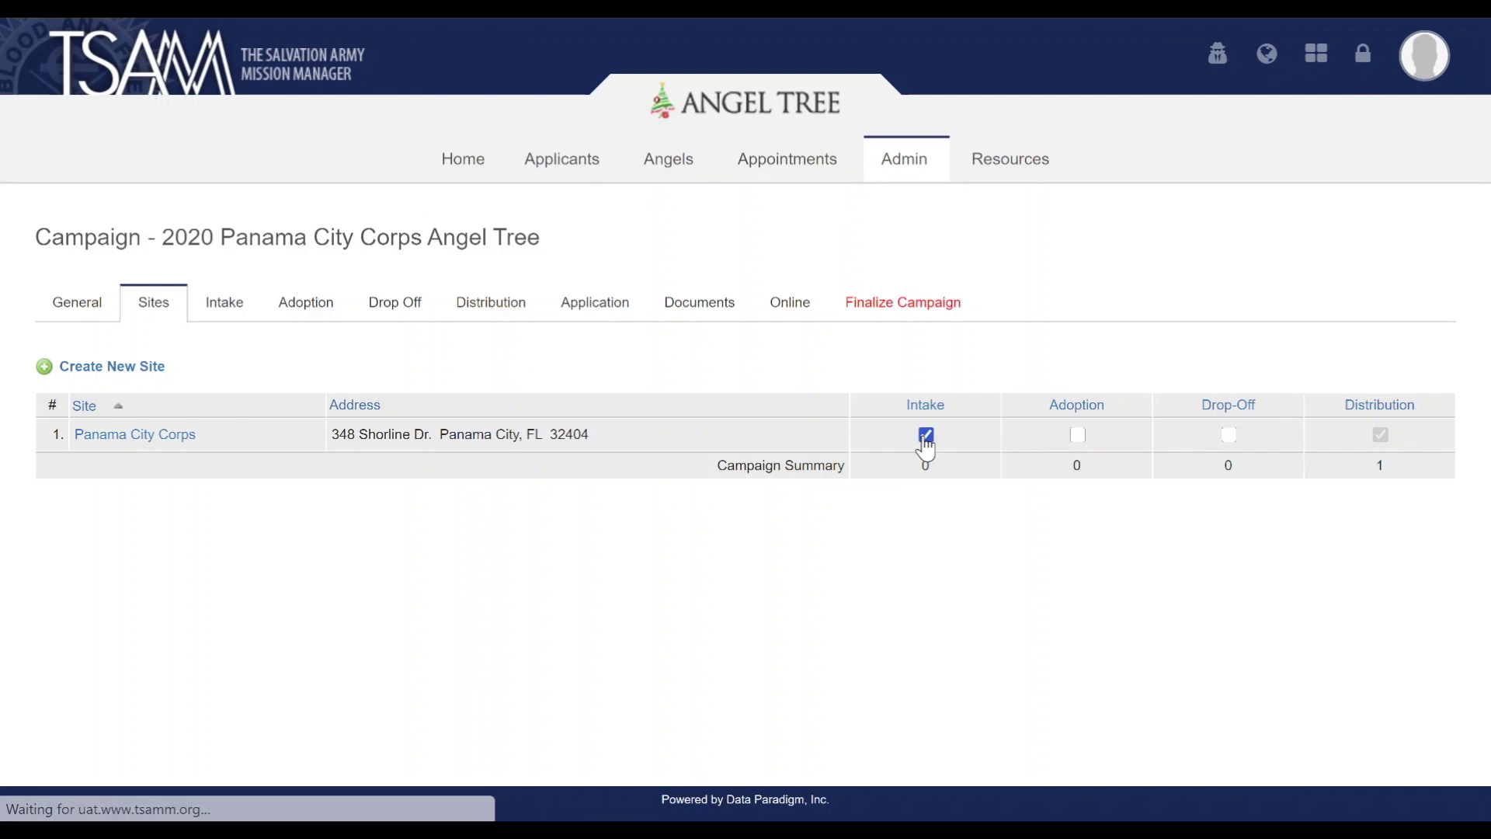
Step: Dismiss the Create New Site form unsaved and go to the Intake sites settings
{"action": "left_click", "coordinate": [150, 373]}
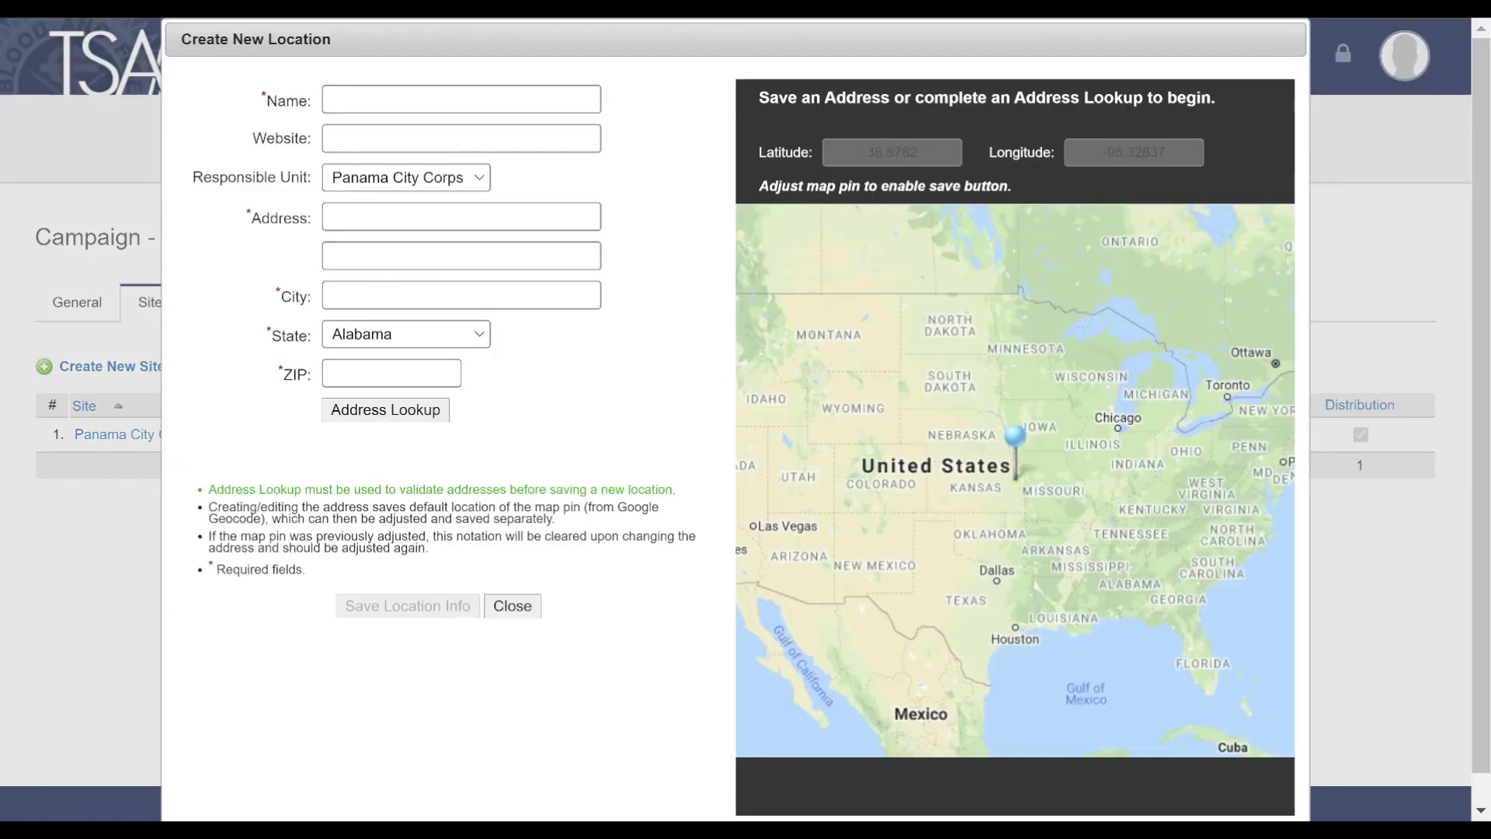
{"action": "key", "text": "Escape"}
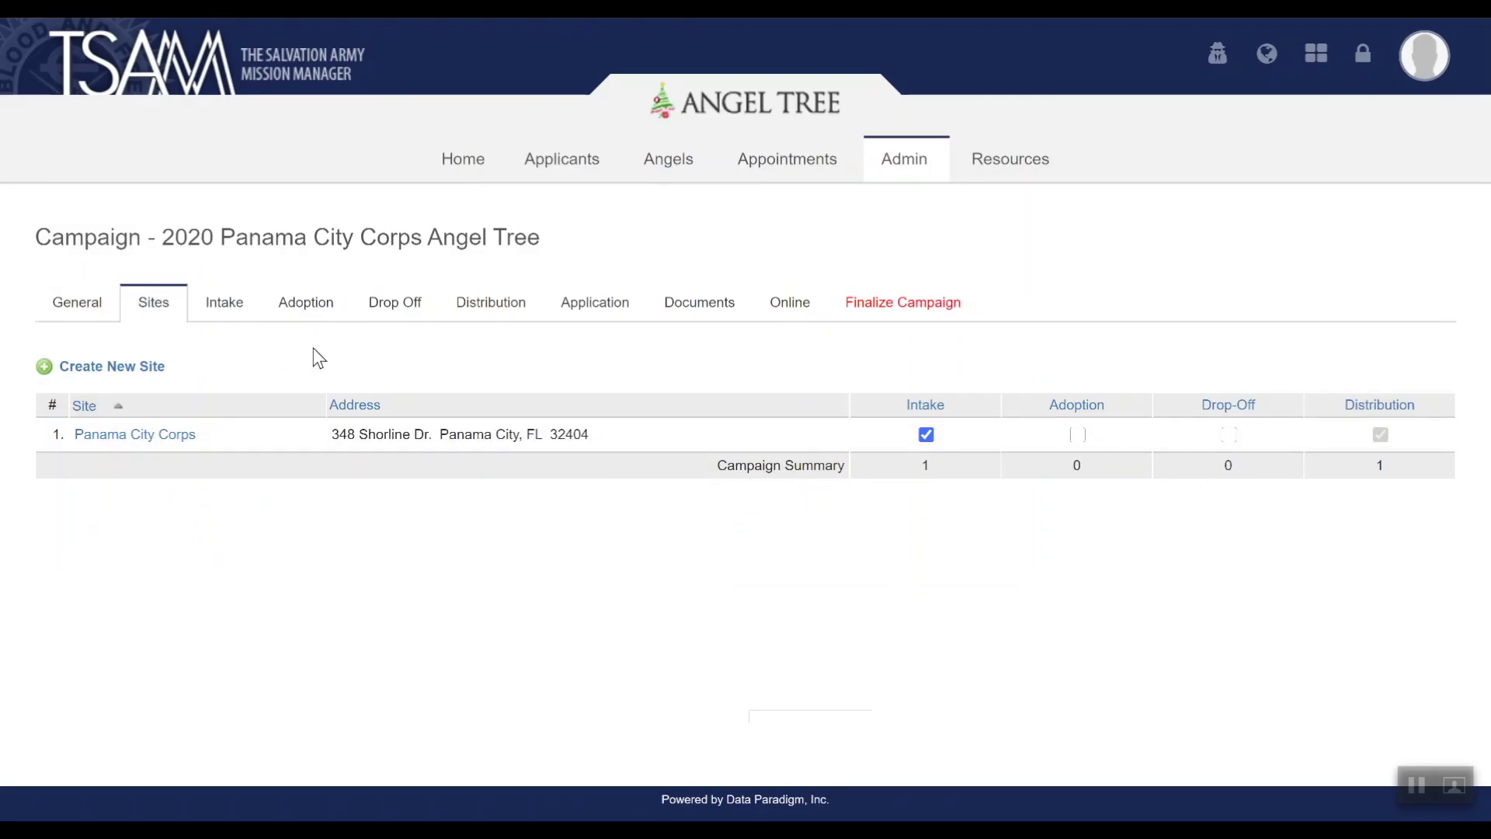
{"action": "left_click", "coordinate": [230, 314]}
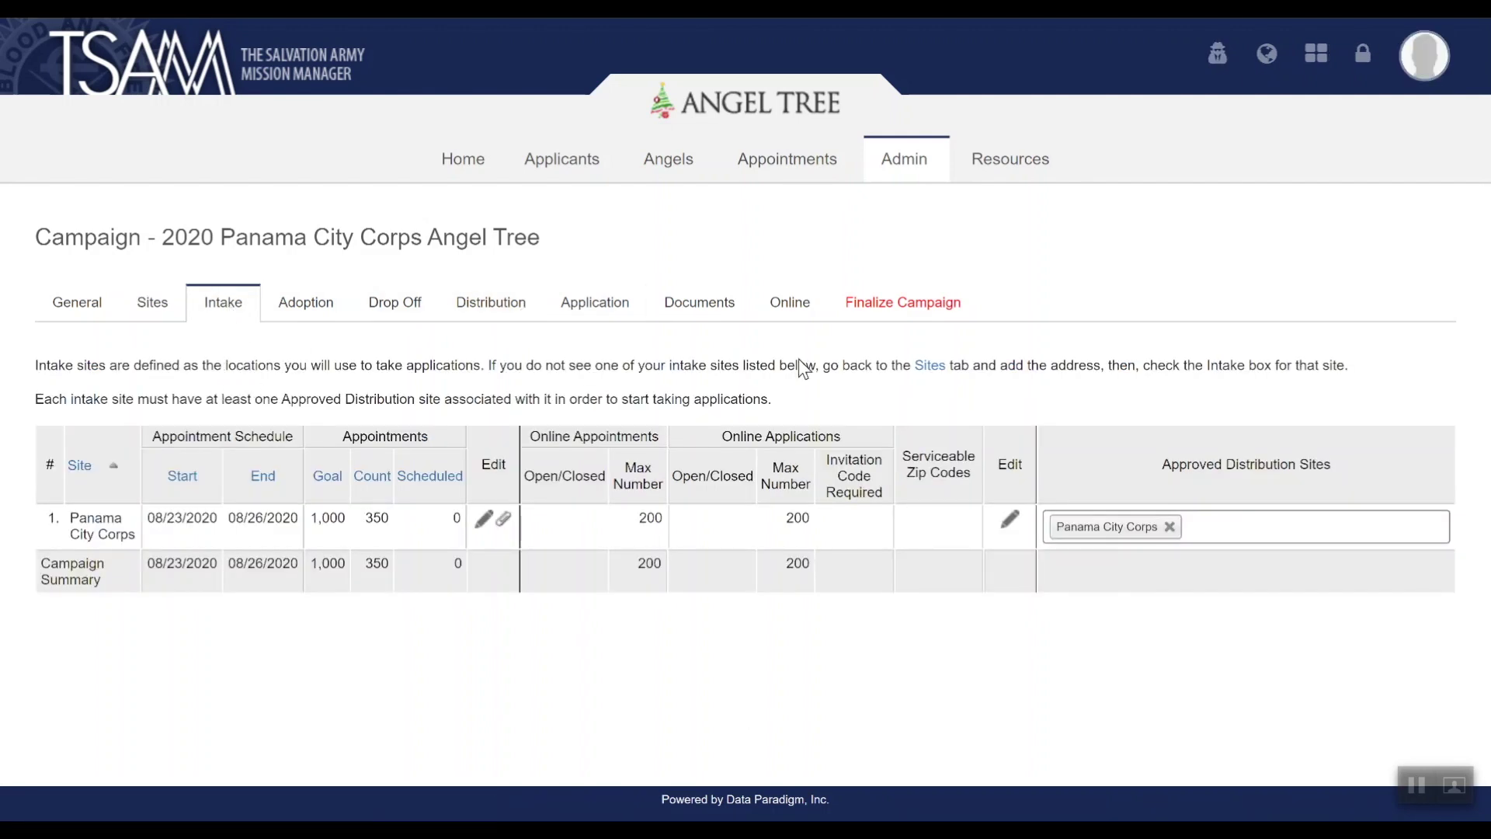
Step: Set Panama City Corps online applications to Open, maximum 1200, invitation code required
{"action": "left_click", "coordinate": [1008, 522]}
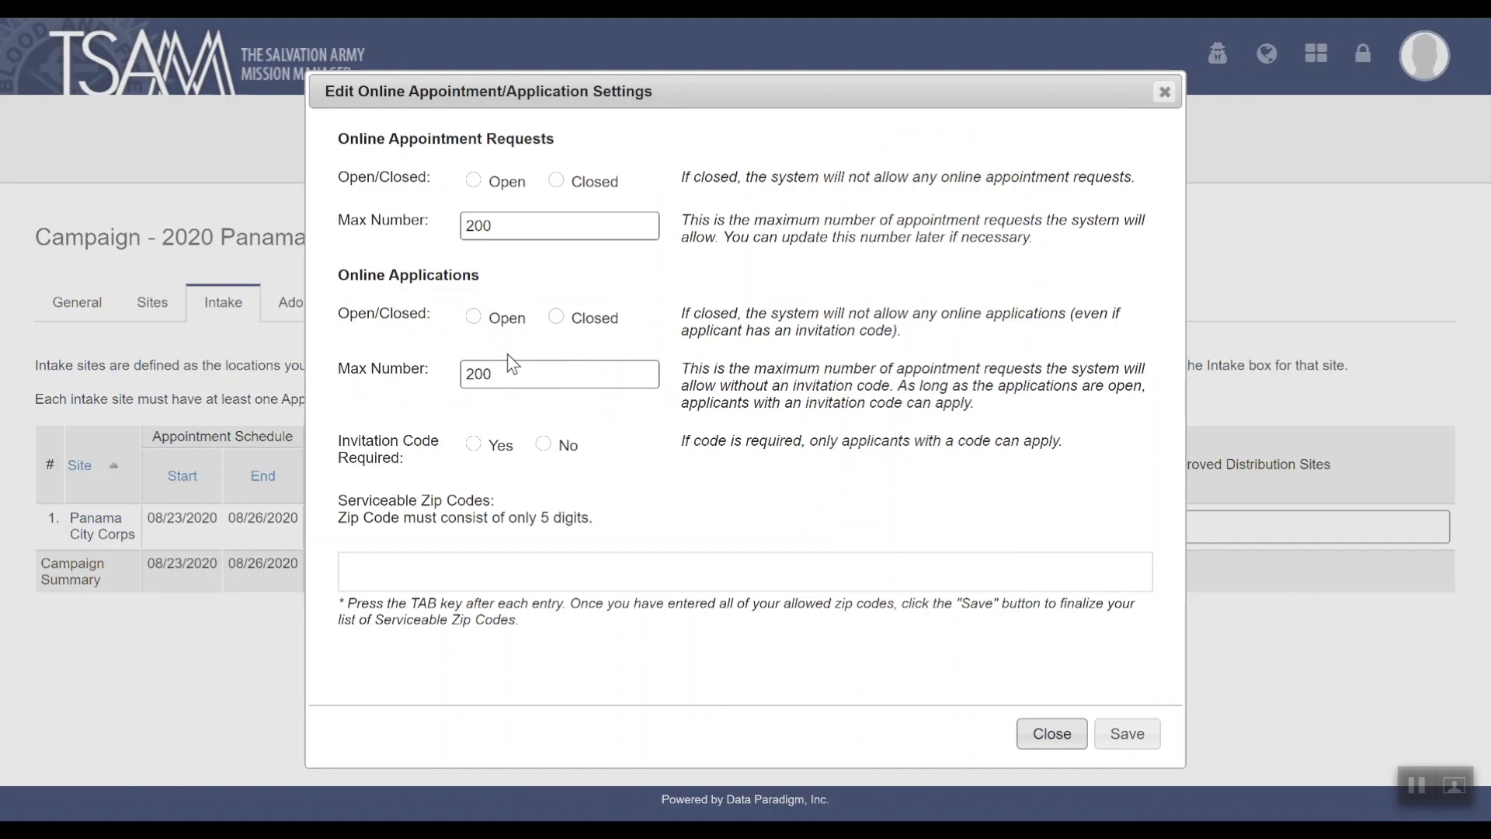
{"action": "left_click", "coordinate": [472, 317]}
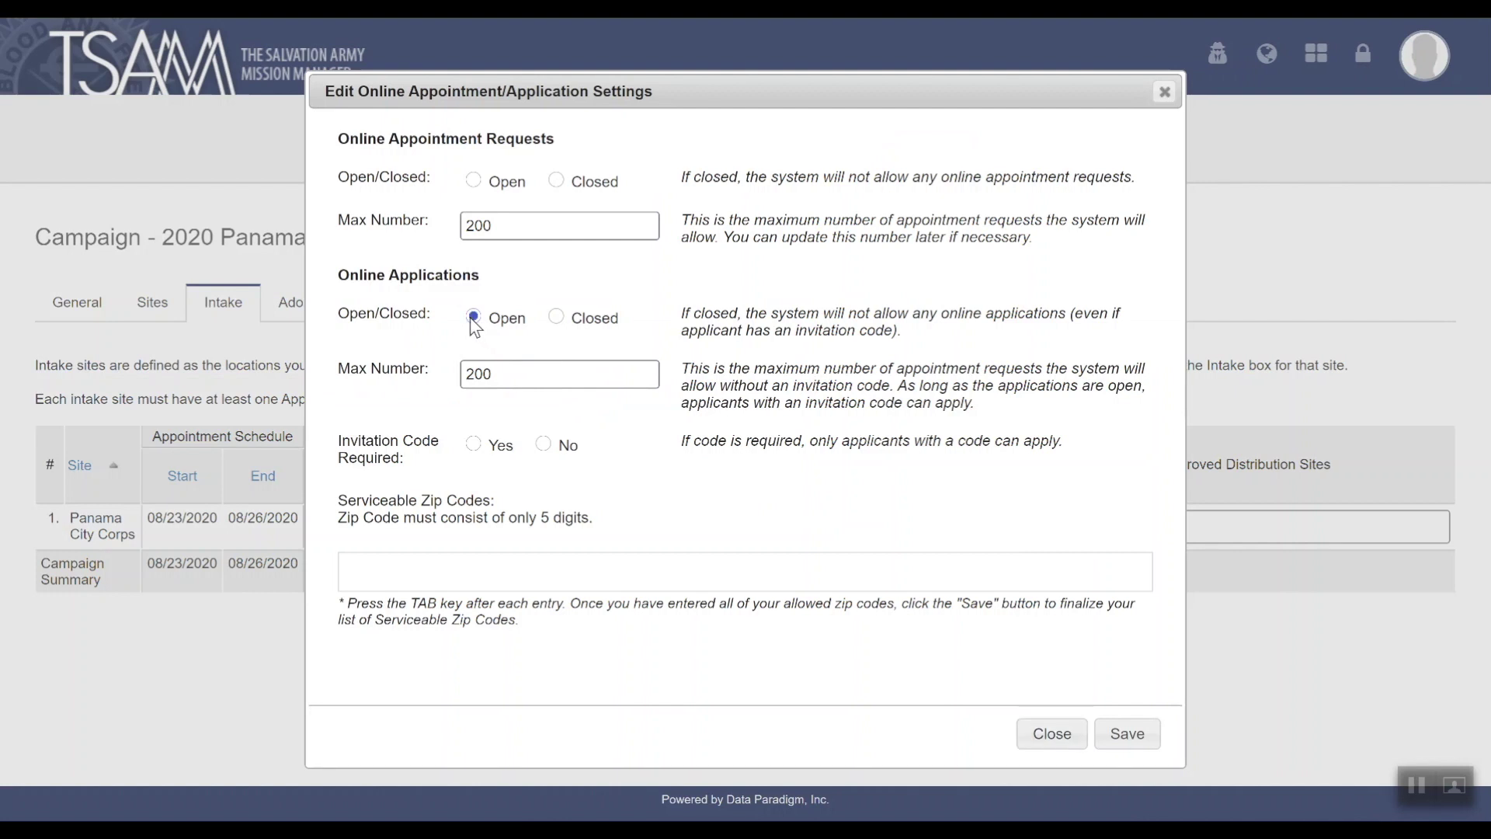
{"action": "left_click", "coordinate": [518, 370]}
{"action": "left_click", "coordinate": [459, 375]}
{"action": "type", "text": "1200"}
{"action": "left_click", "coordinate": [473, 447]}
Step: Add serviceable zip codes 90354 plus a pasted batch, remove 08689, and save
{"action": "type", "text": "90354"}
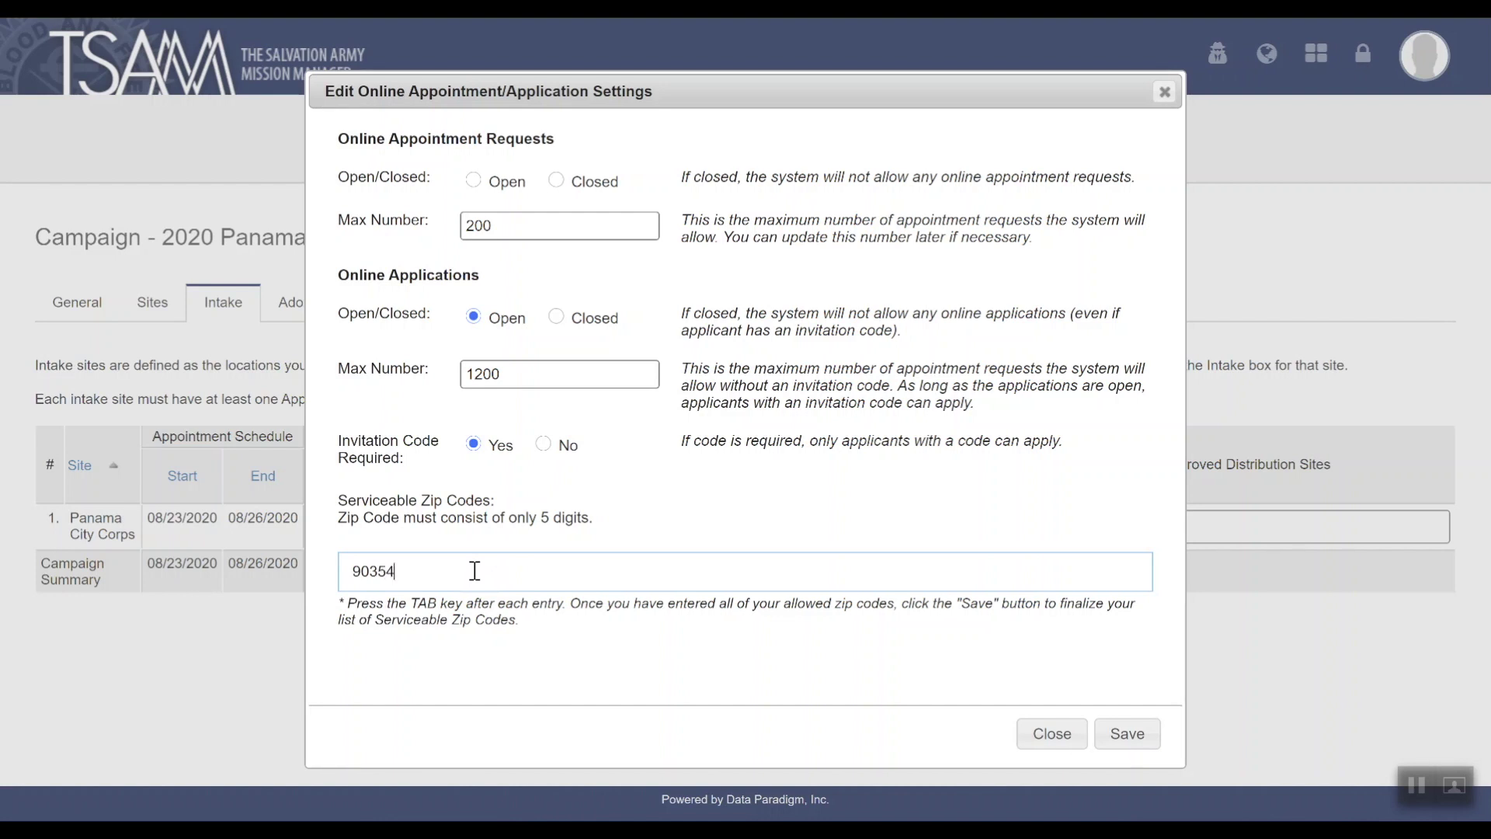
{"action": "key", "text": "Tab"}
{"action": "type", "text": "0"}
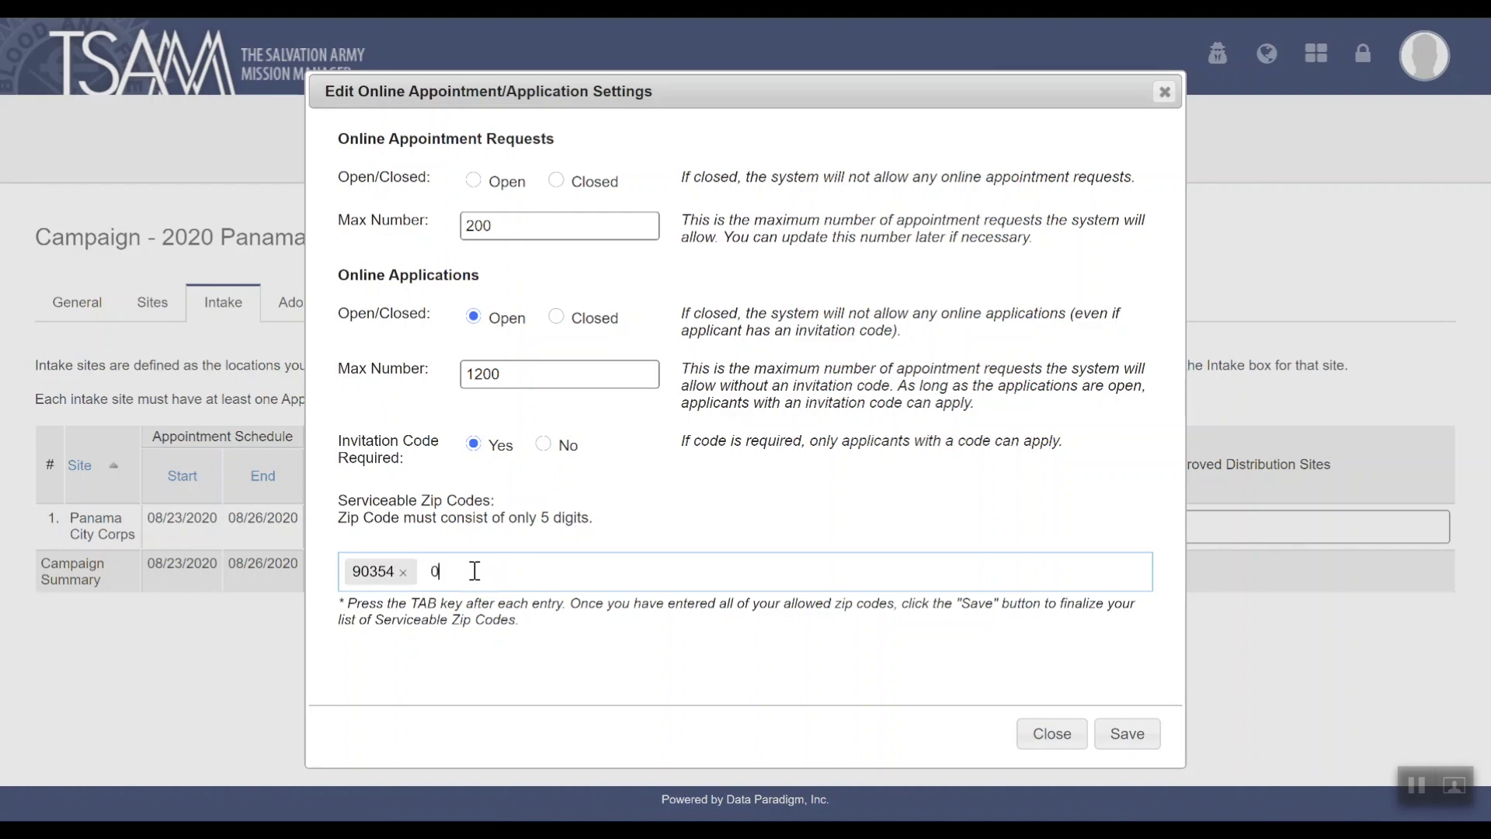
{"action": "type", "text": "8689"}
{"action": "key", "text": "Tab"}
{"action": "key", "text": "ctrl+v"}
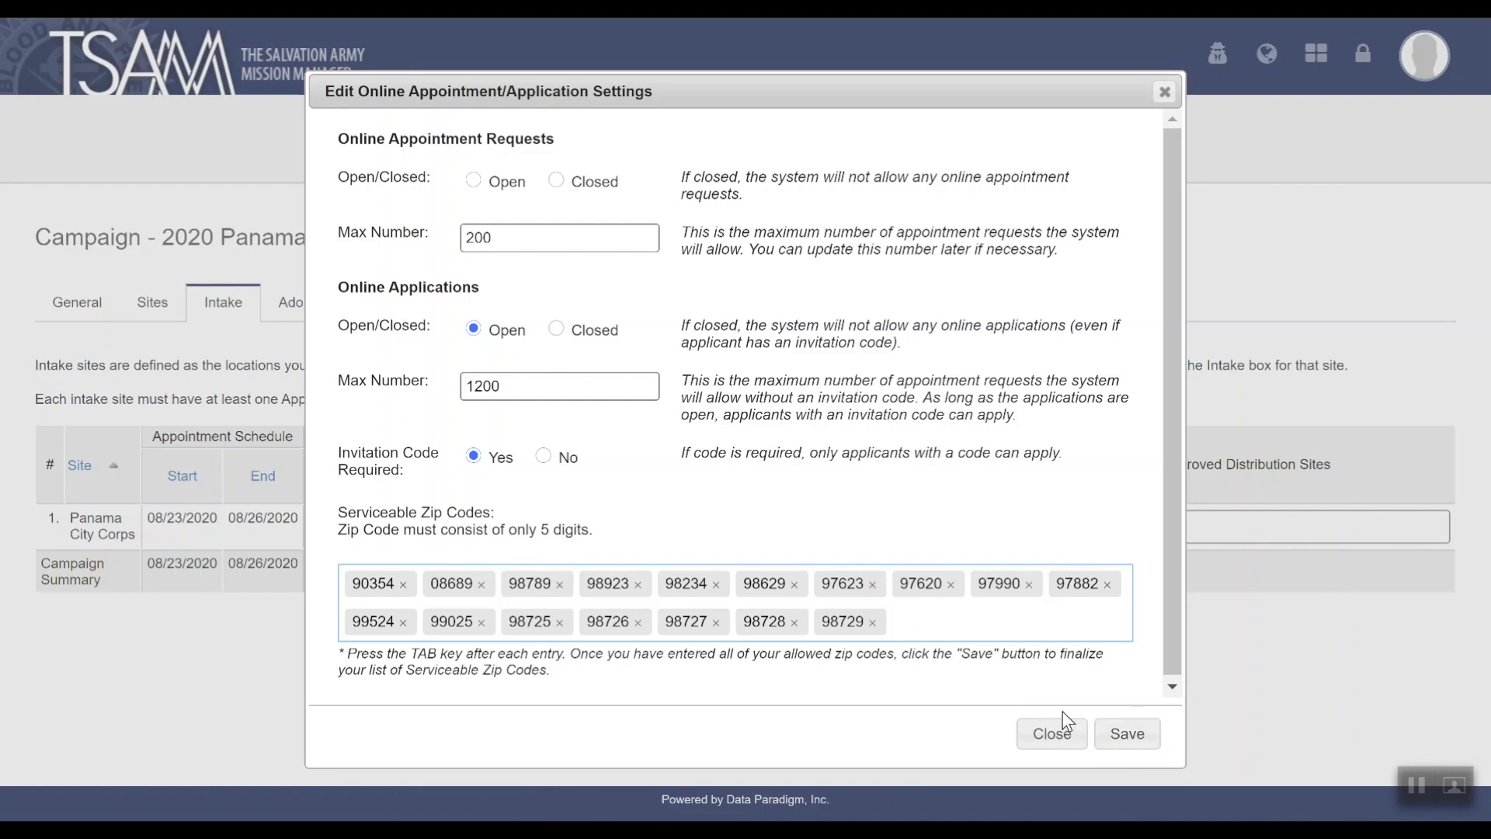
{"action": "left_click", "coordinate": [481, 584]}
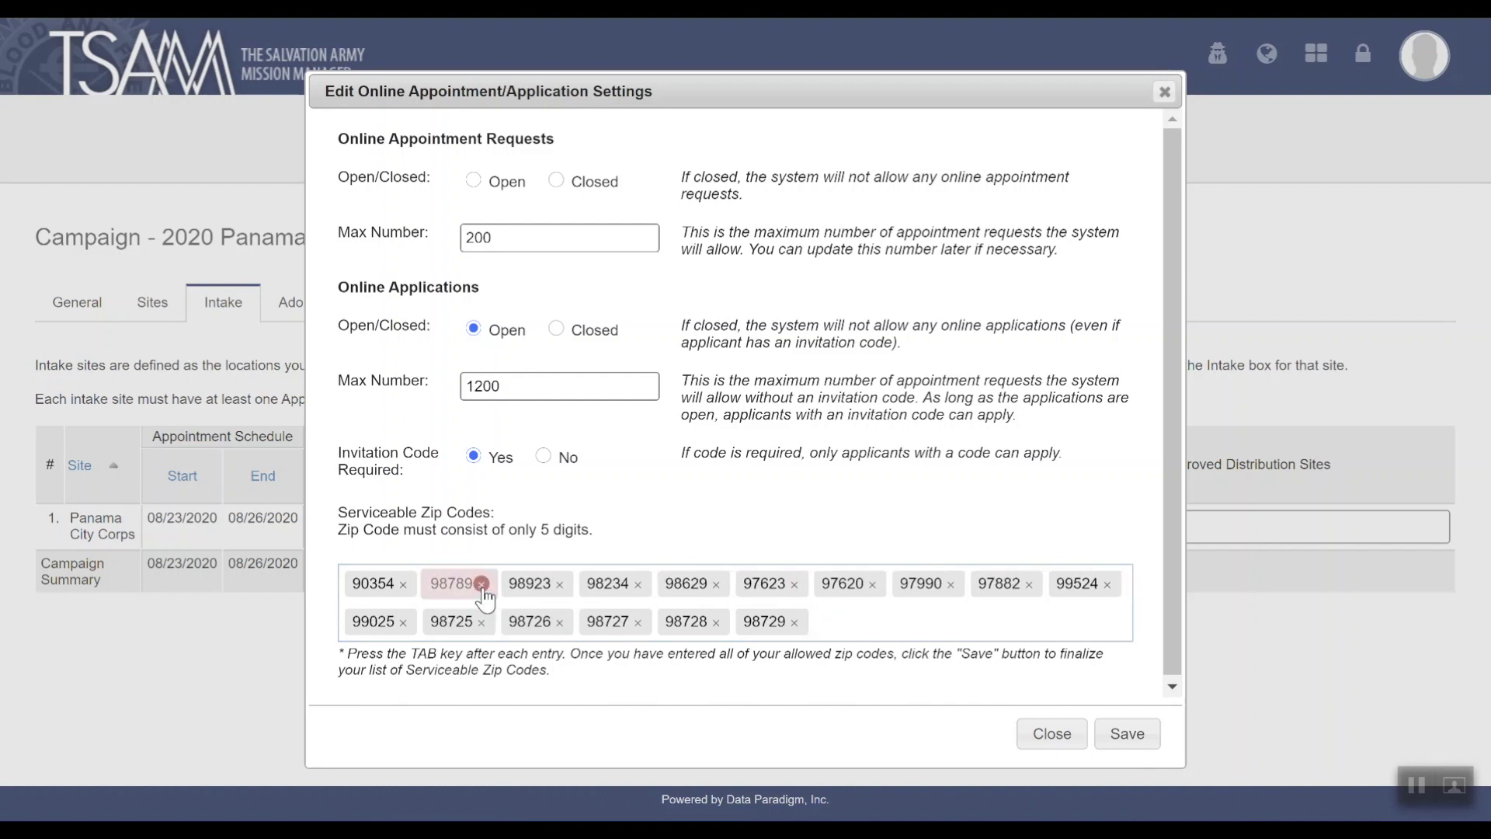
{"action": "left_click", "coordinate": [1126, 746]}
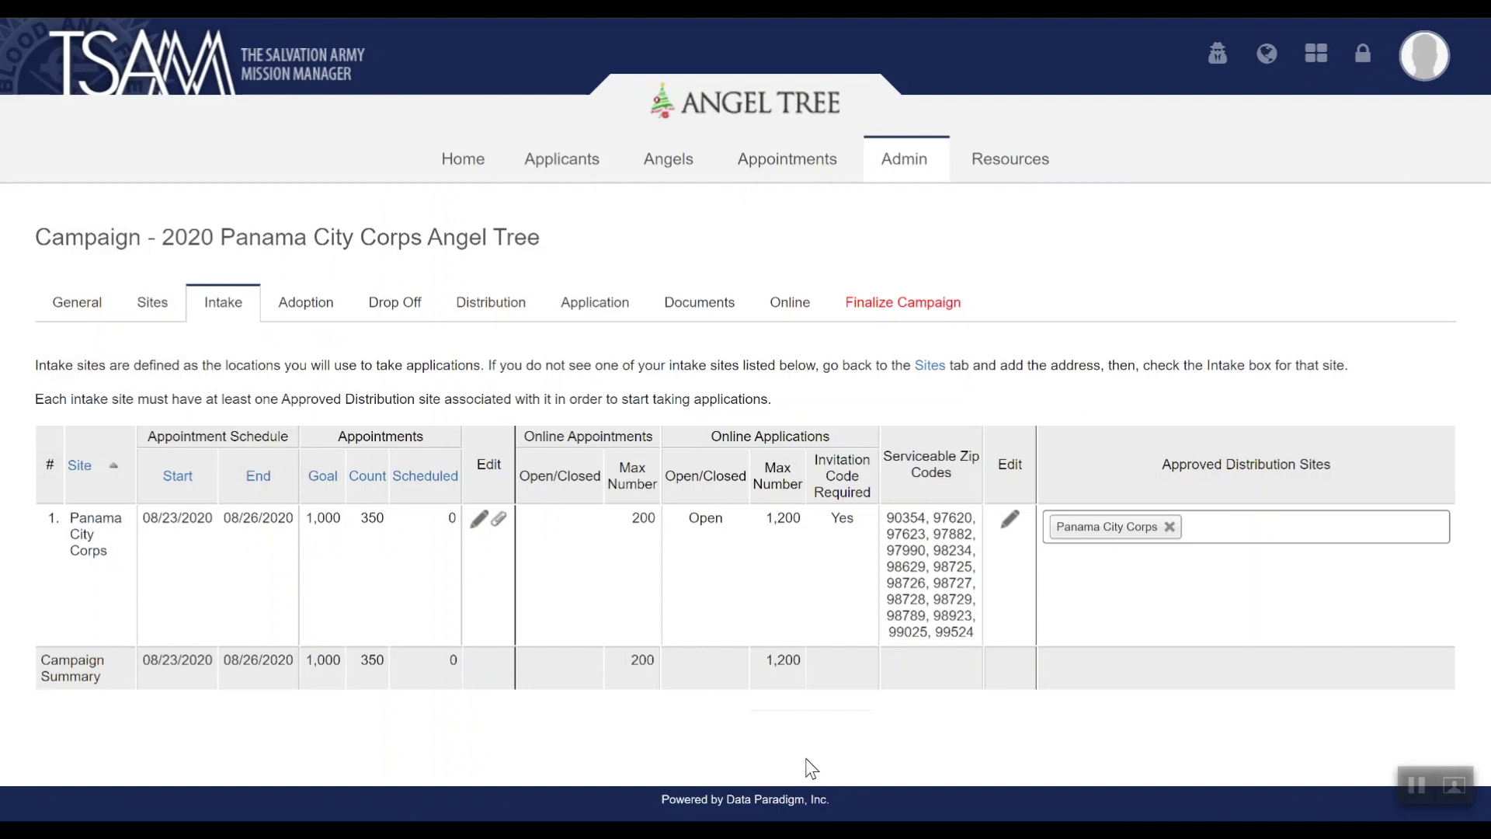
Step: Choose the Angel Tree Public application and make Referral Source a required field
{"action": "left_click", "coordinate": [607, 314]}
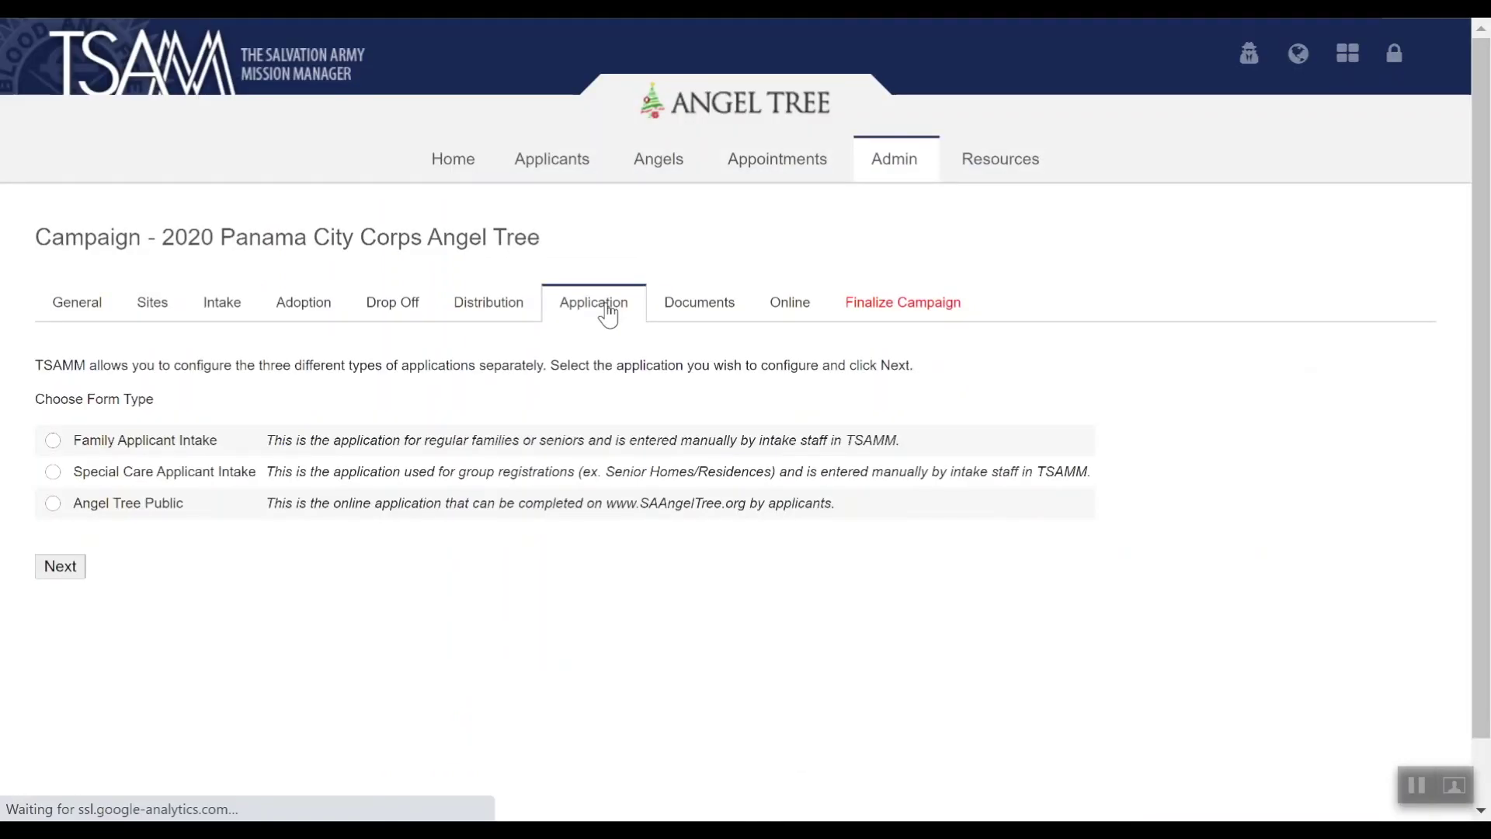
{"action": "left_click", "coordinate": [51, 506]}
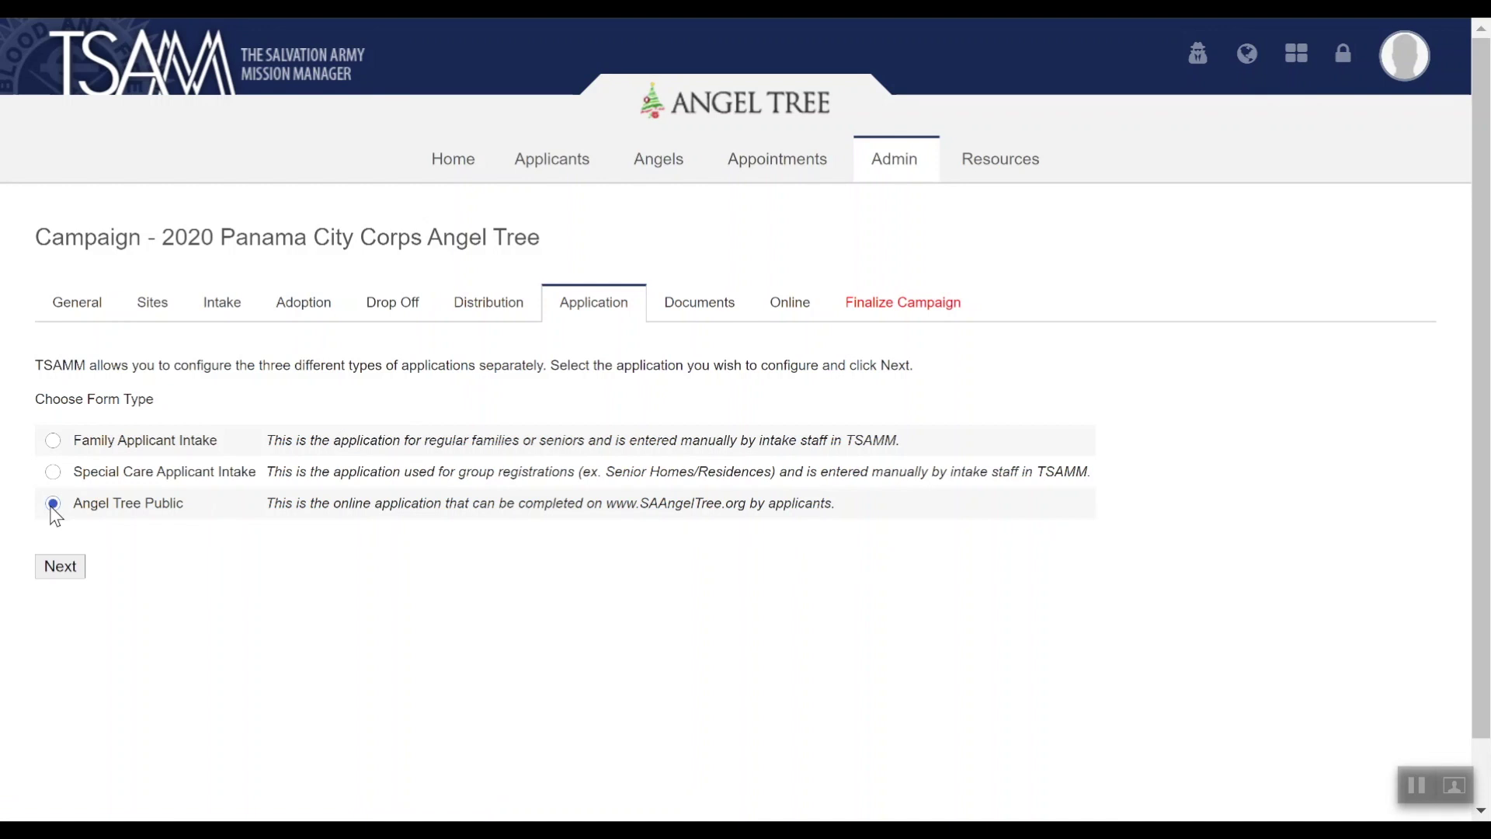
{"action": "left_click", "coordinate": [56, 566]}
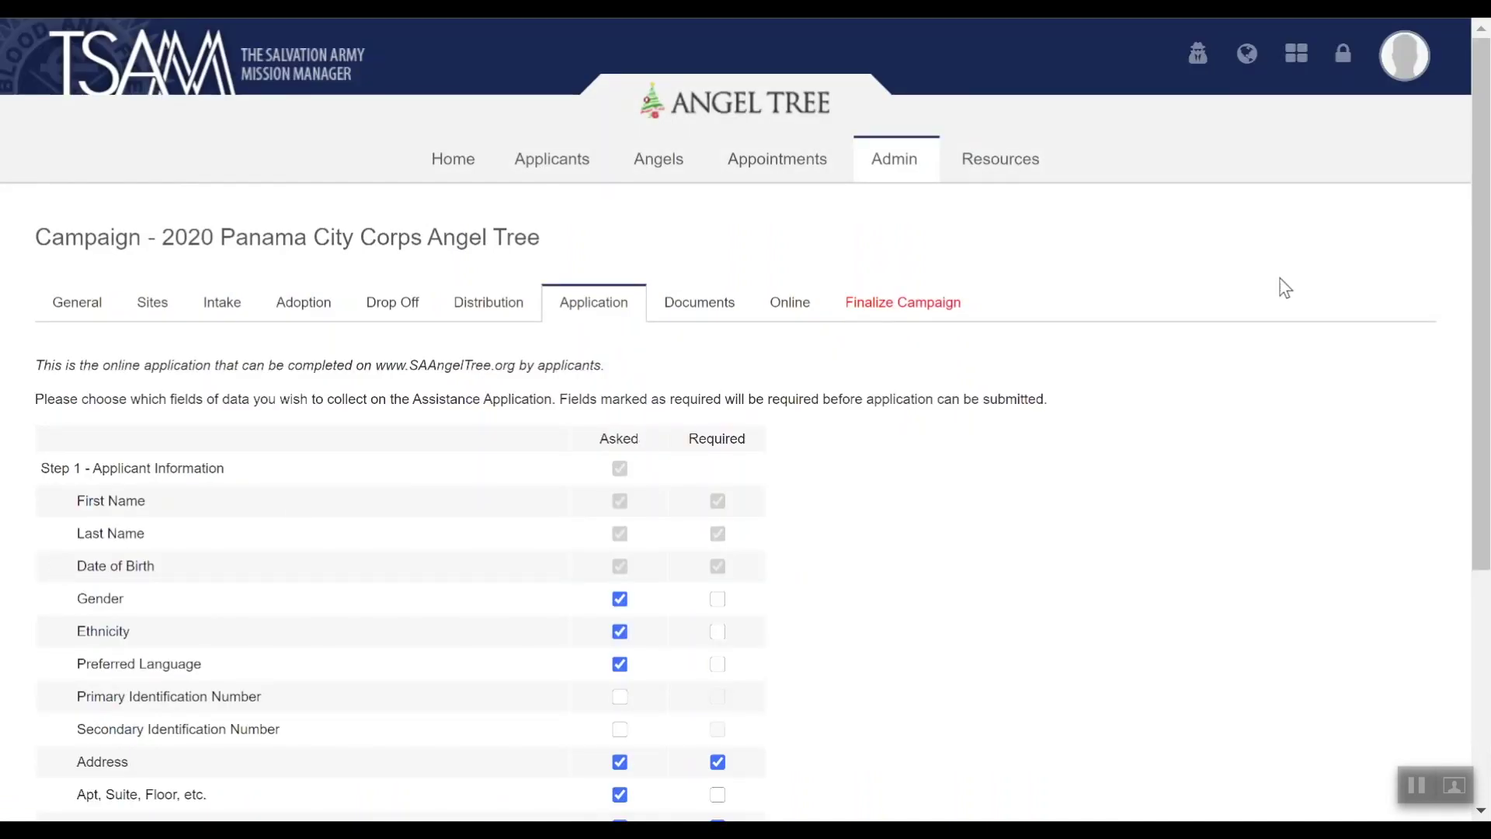
{"action": "left_click_drag", "start_coordinate": [1488, 237], "coordinate": [1483, 458]}
{"action": "left_click", "coordinate": [619, 462]}
{"action": "left_click", "coordinate": [619, 463]}
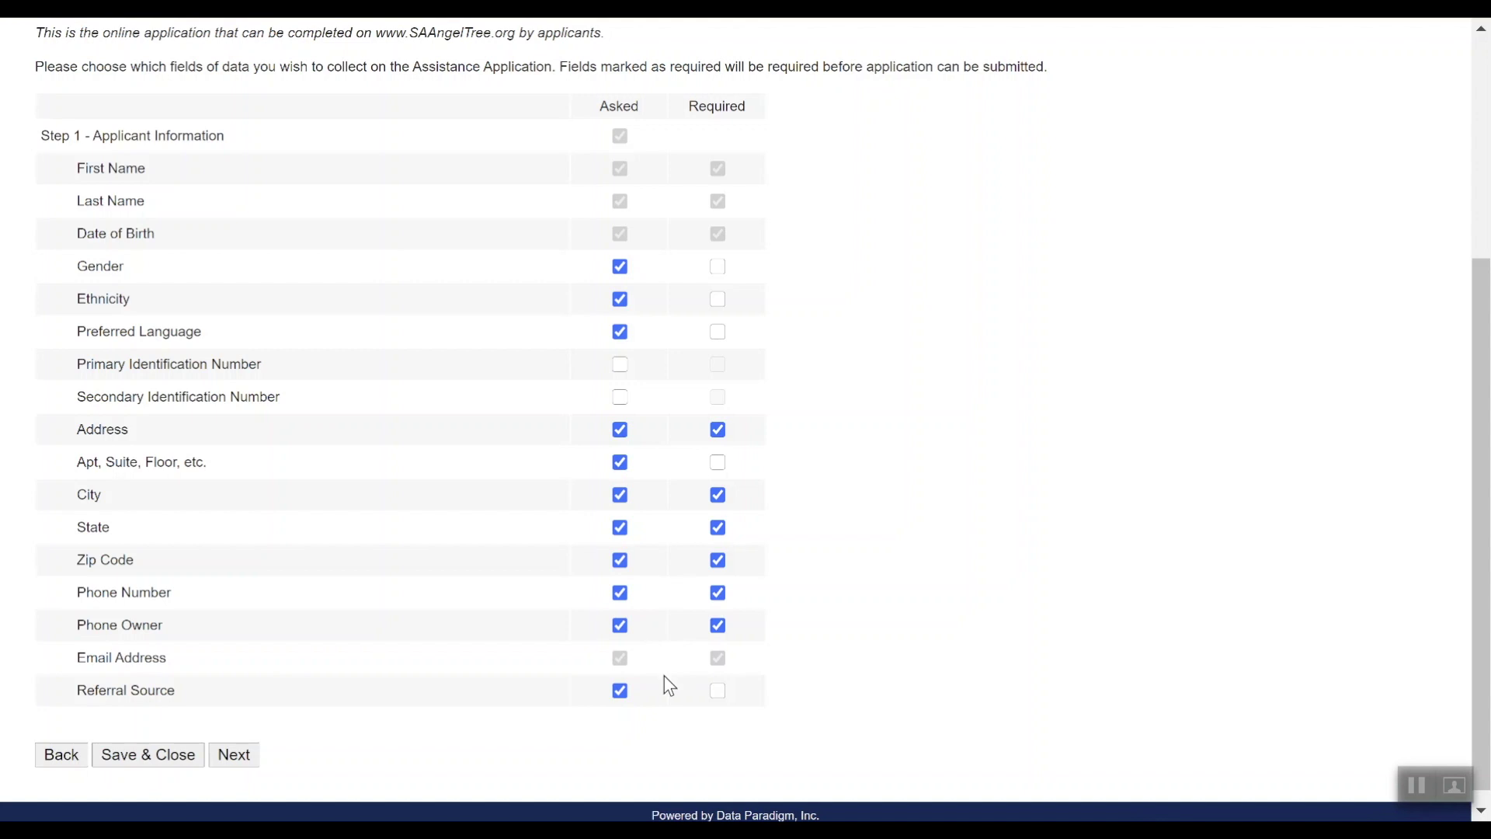
{"action": "left_click", "coordinate": [718, 690]}
Step: Move through Household Members, Budget Worksheet and Angel Information steps, then Save & Close
{"action": "left_click", "coordinate": [229, 760]}
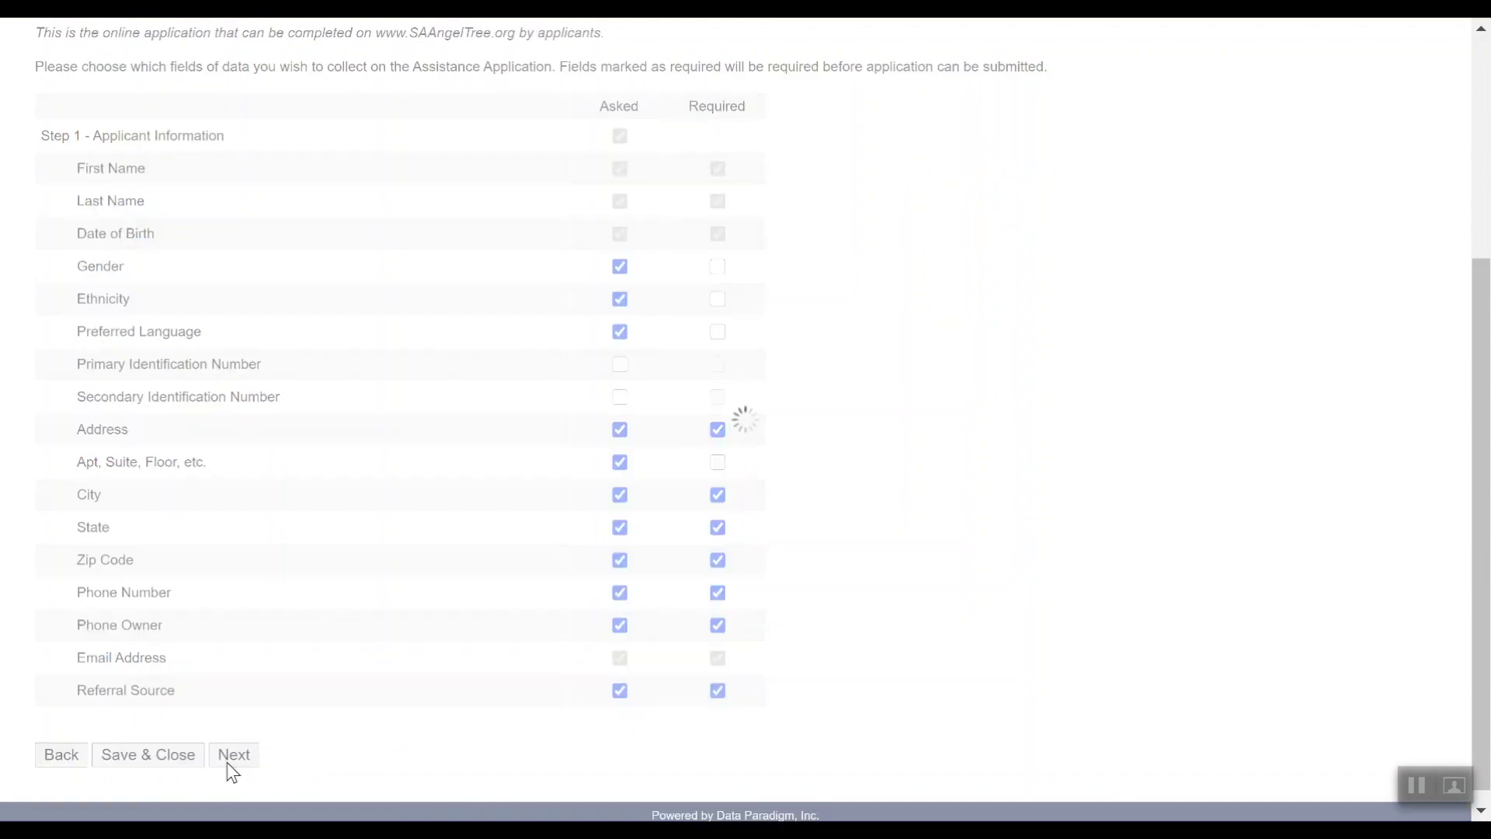
{"action": "left_click", "coordinate": [235, 660]}
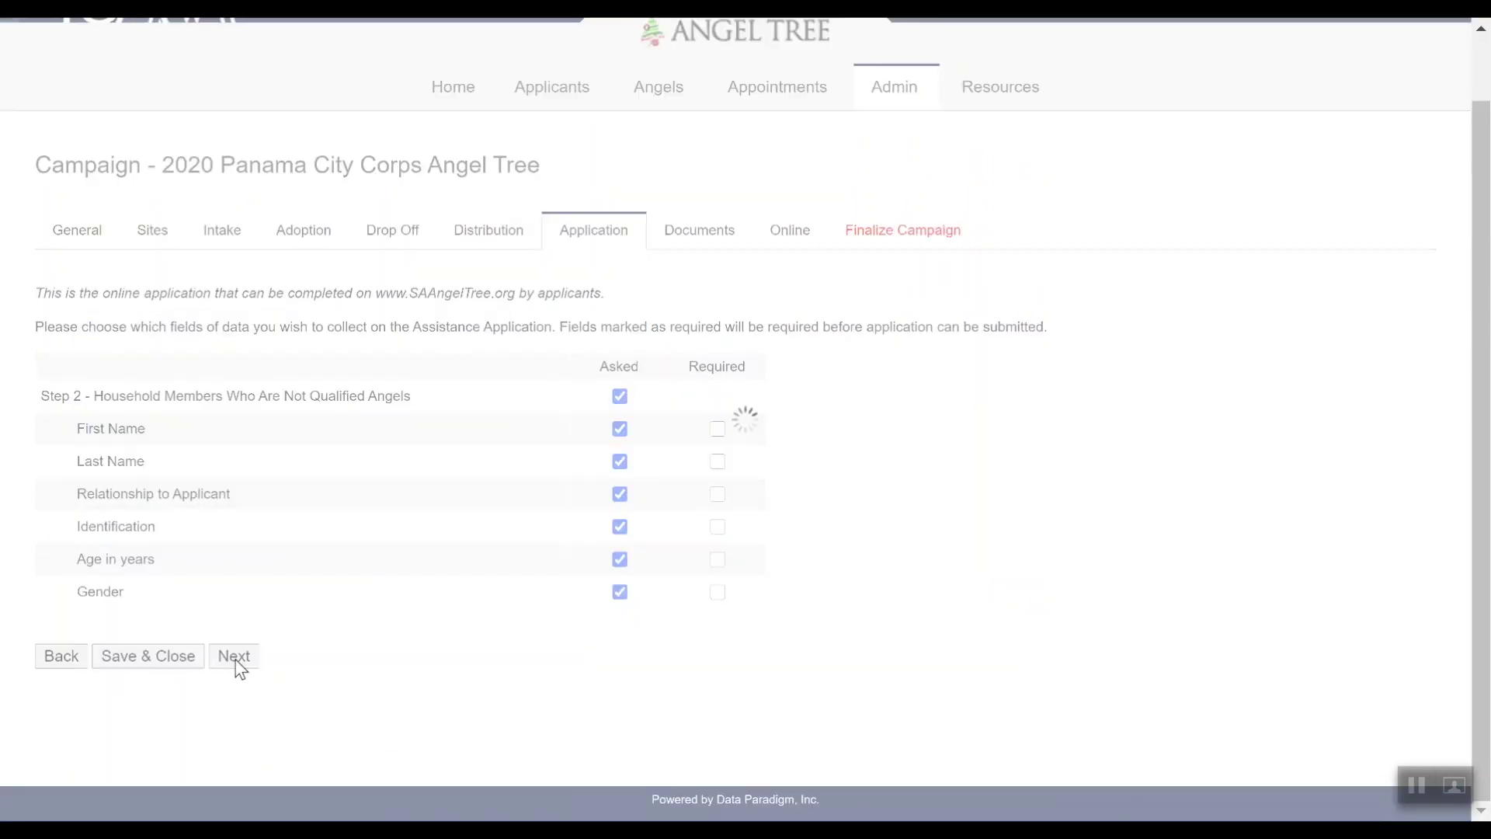
{"action": "scroll", "coordinate": [1483, 318], "scroll_direction": "down", "scroll_amount": 3}
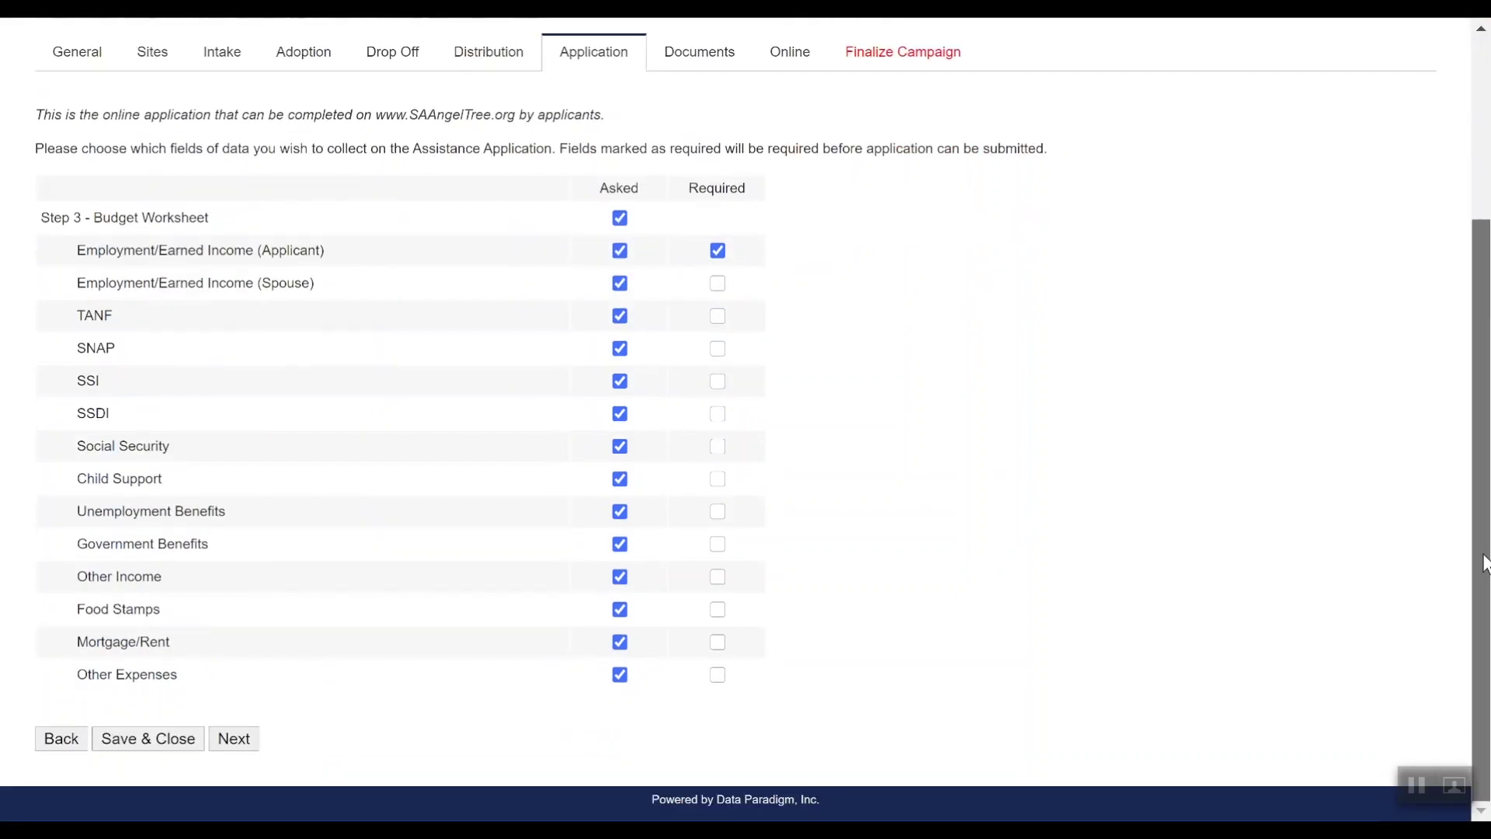
{"action": "left_click", "coordinate": [240, 745]}
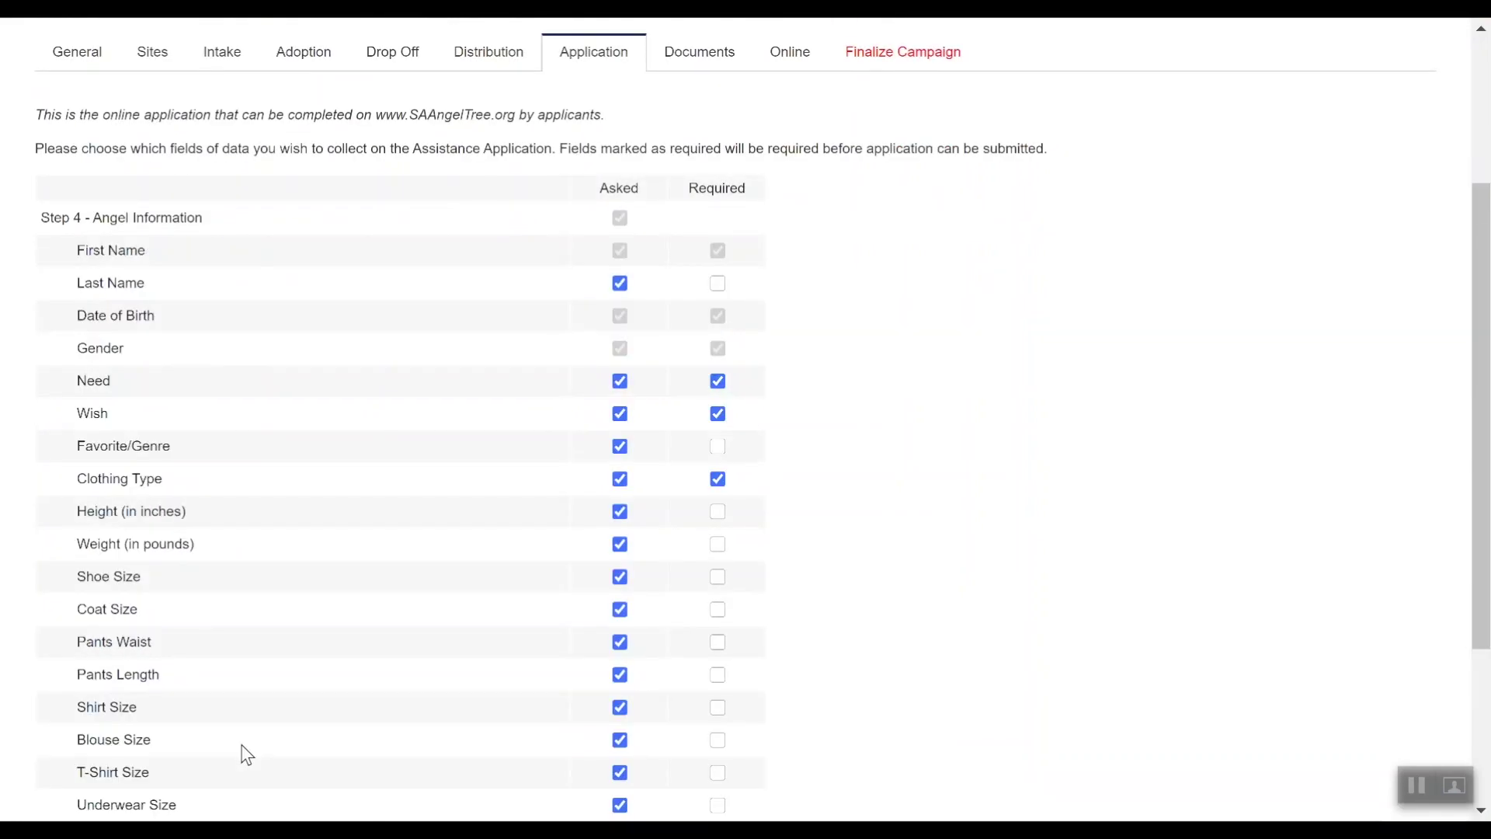
{"action": "scroll", "coordinate": [1481, 466], "scroll_direction": "down", "scroll_amount": 1}
{"action": "scroll", "coordinate": [1482, 466], "scroll_direction": "down", "scroll_amount": 2}
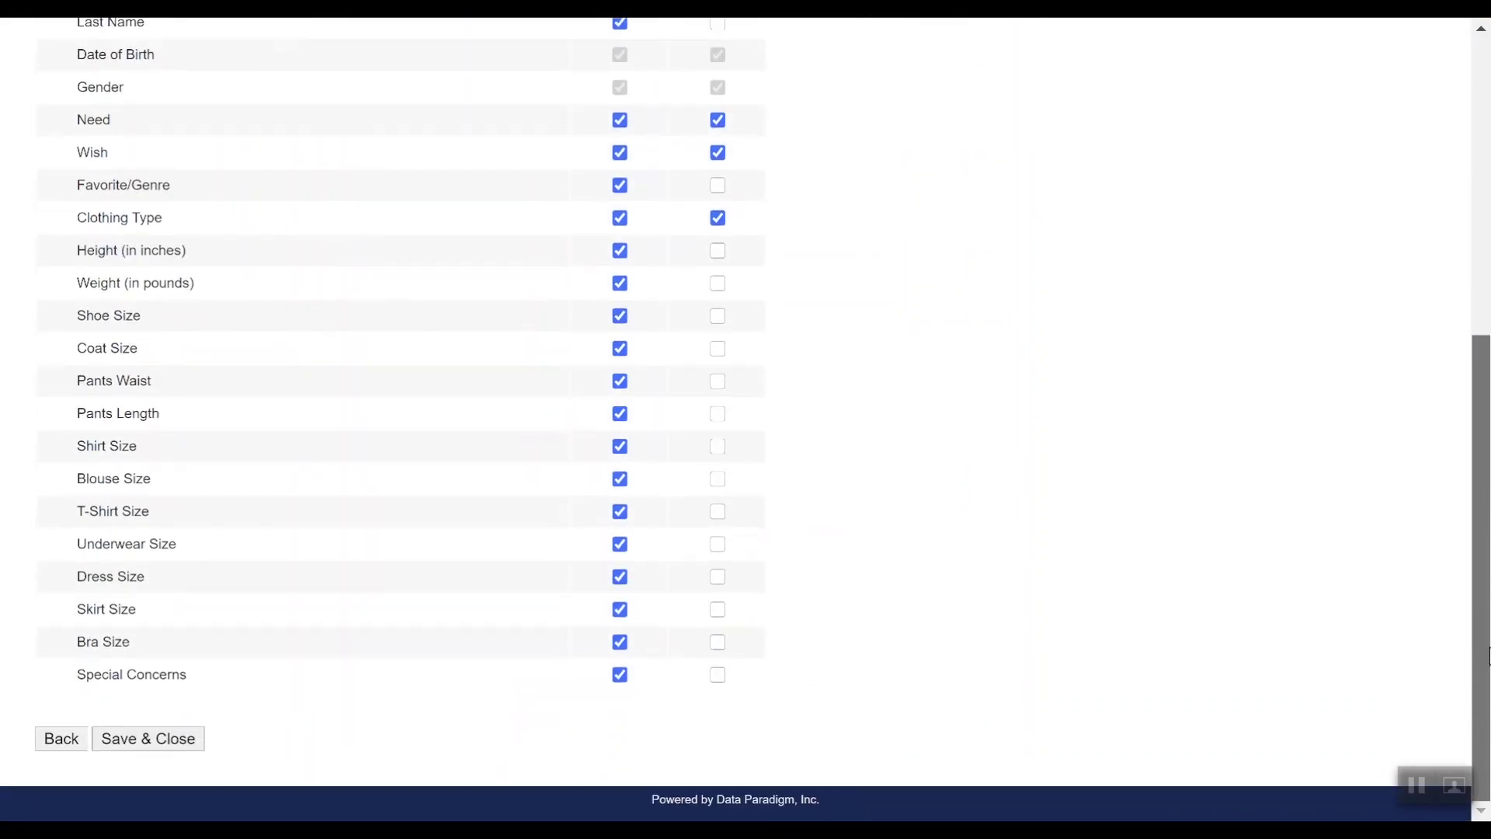
{"action": "left_click", "coordinate": [146, 733]}
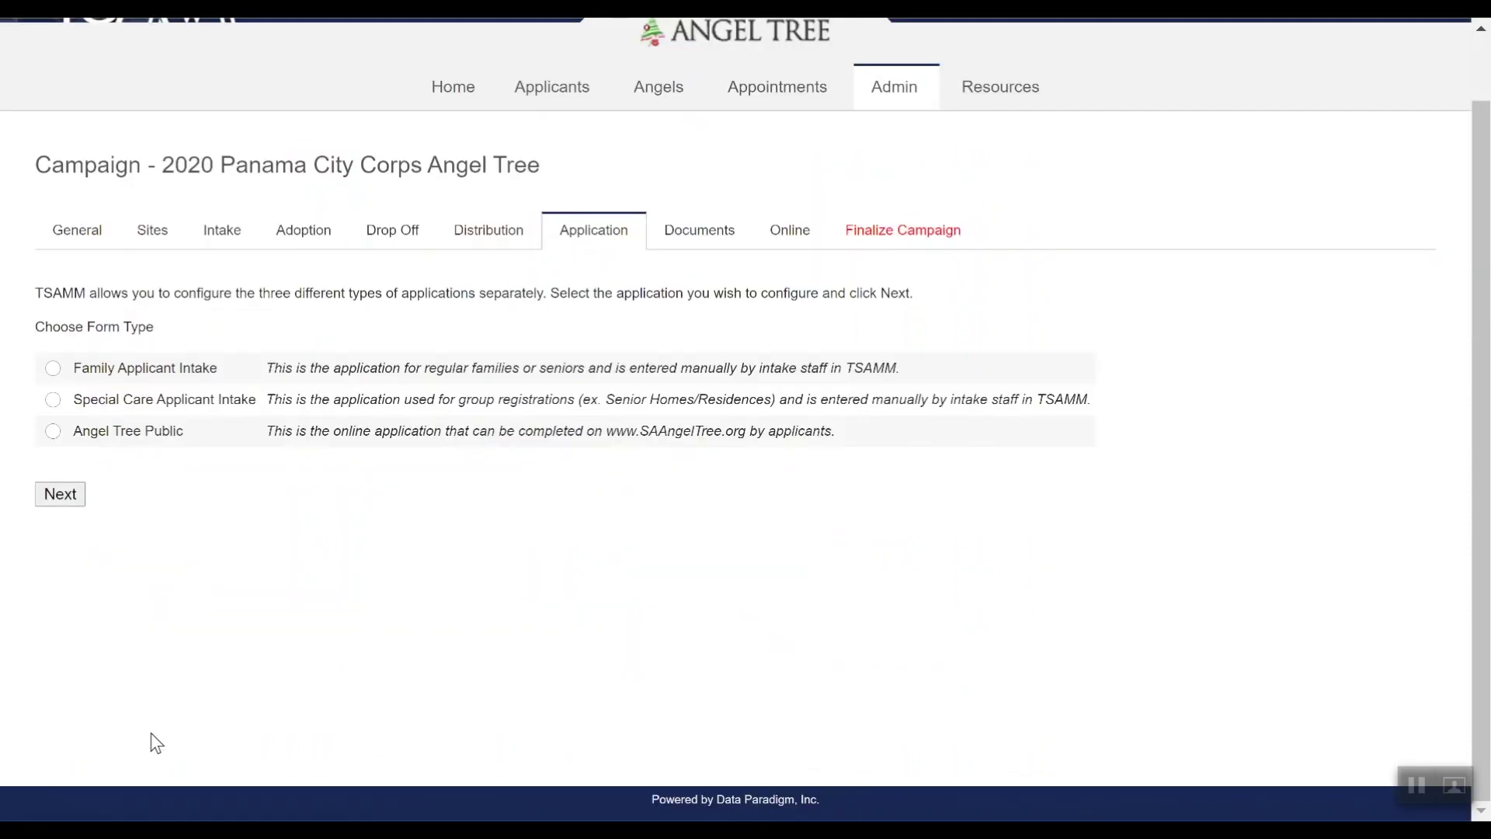
{"action": "scroll", "coordinate": [1483, 426], "scroll_direction": "up", "scroll_amount": 1}
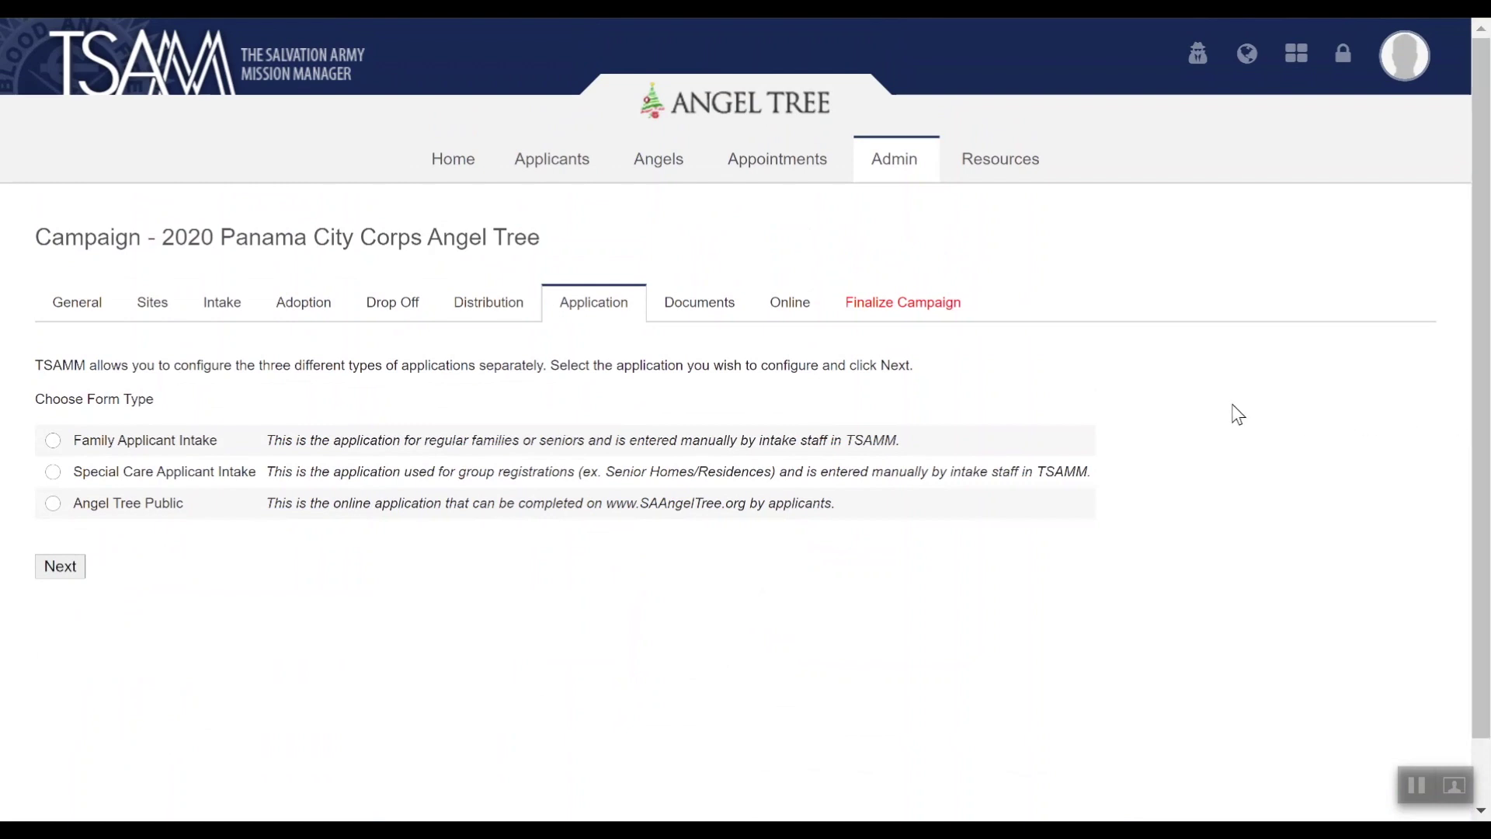
Step: Add Proof of Residency as a required document for the applicant
{"action": "left_click", "coordinate": [712, 312]}
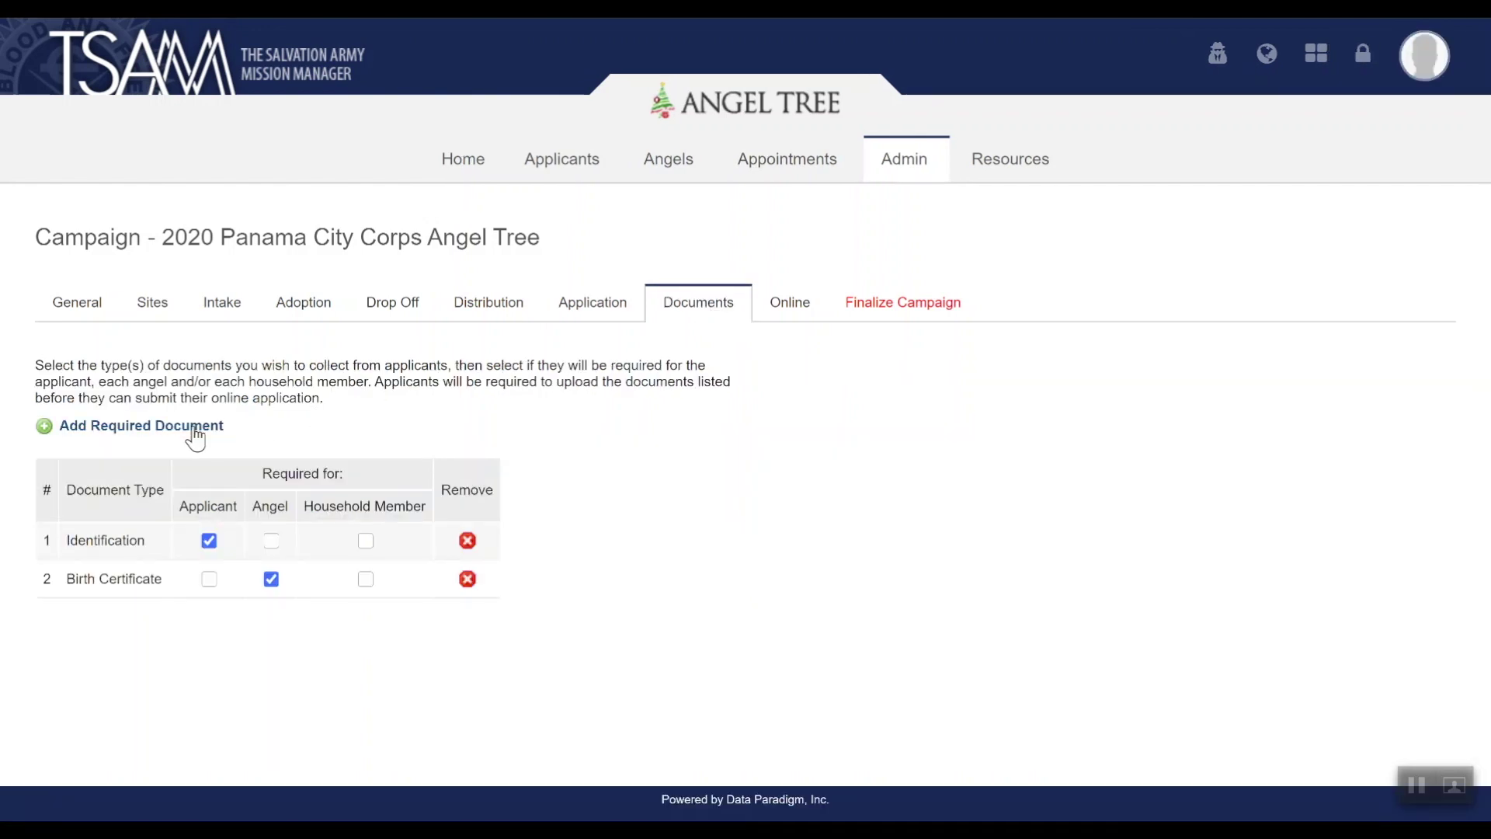
{"action": "left_click", "coordinate": [189, 437]}
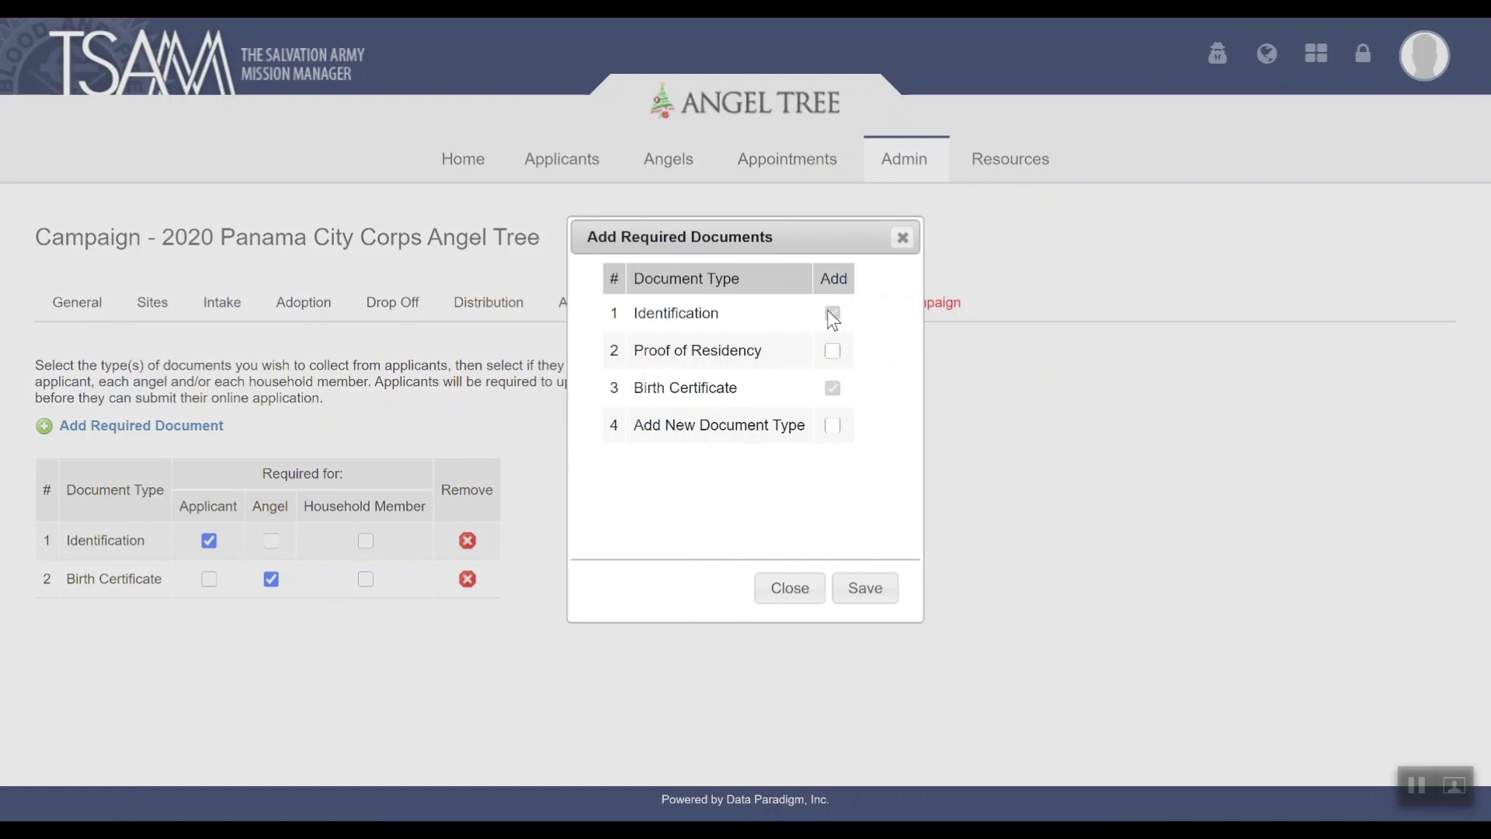
{"action": "left_click", "coordinate": [833, 351]}
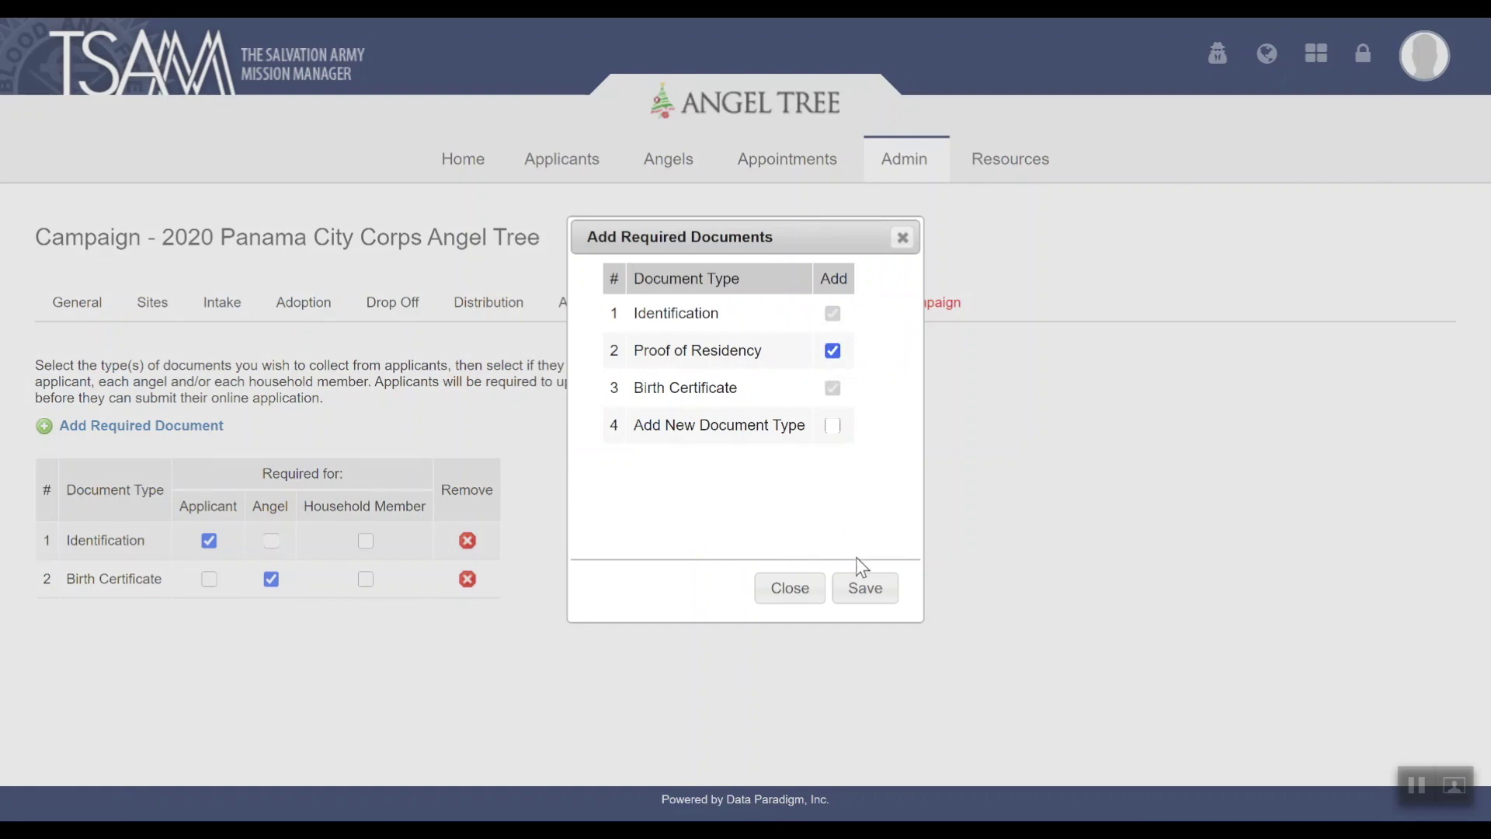
{"action": "left_click", "coordinate": [859, 595]}
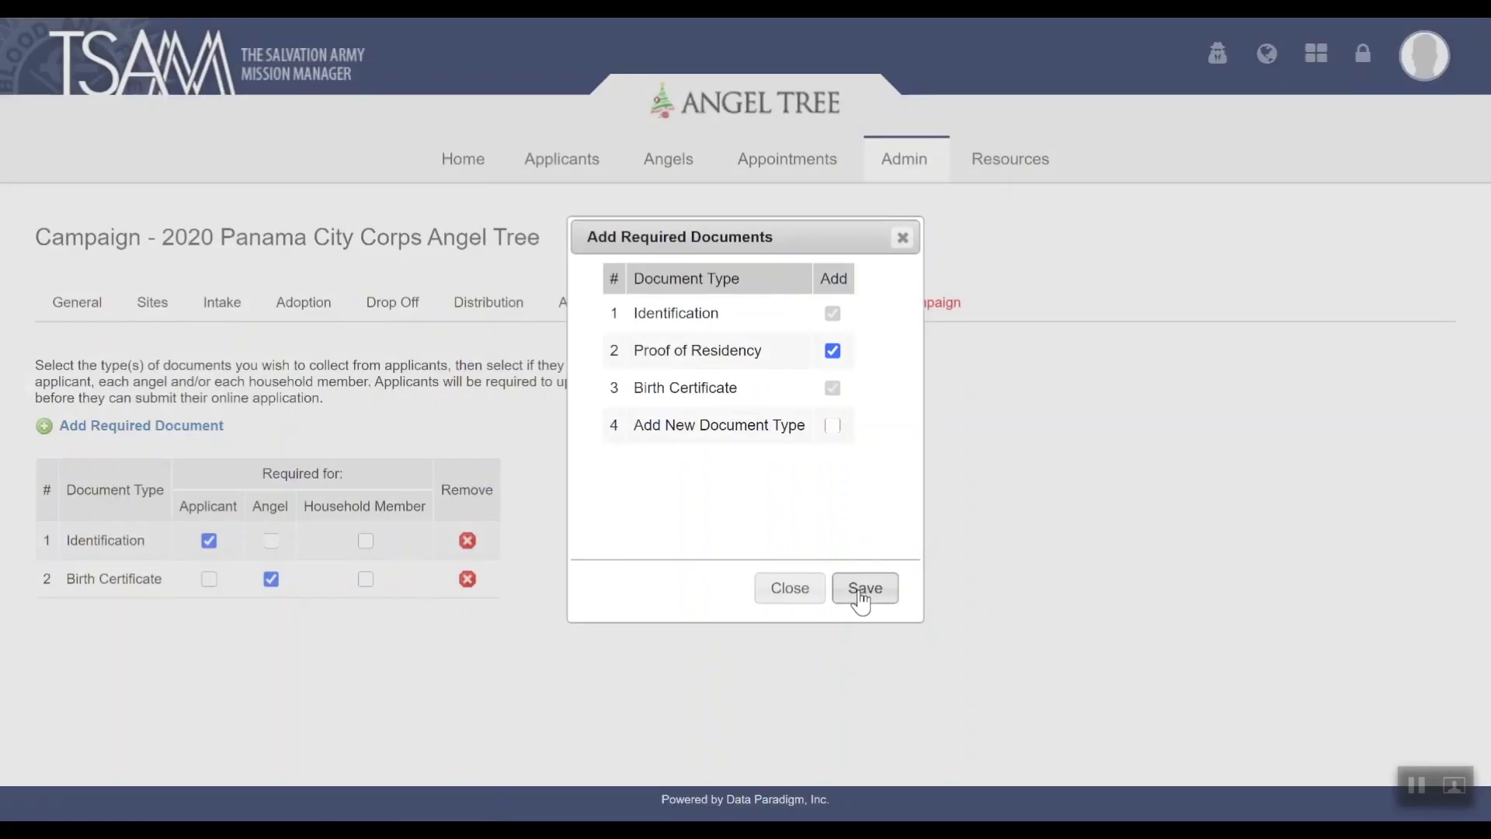
{"action": "left_click", "coordinate": [859, 594]}
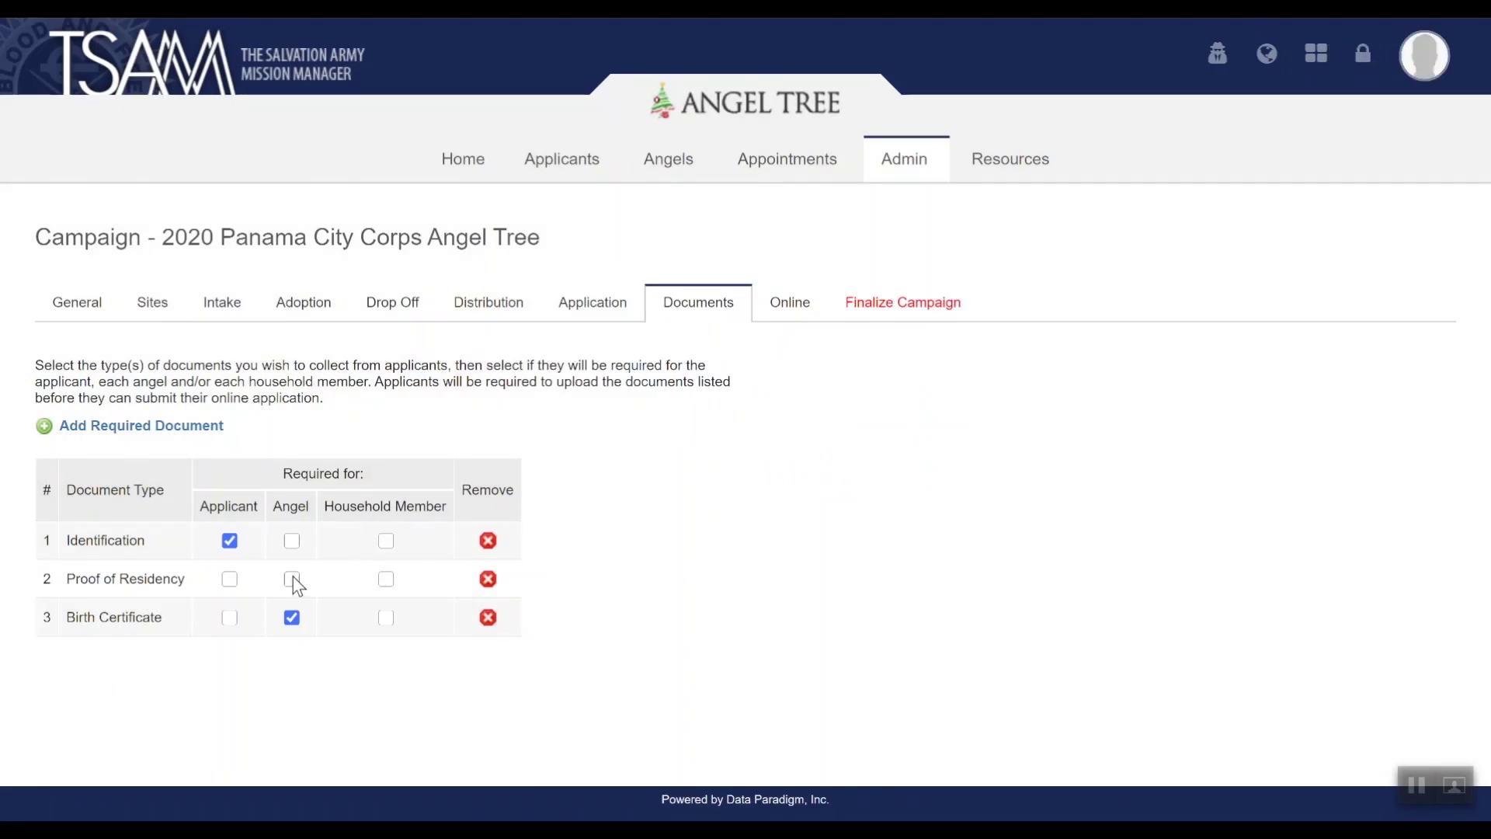
{"action": "left_click", "coordinate": [230, 580]}
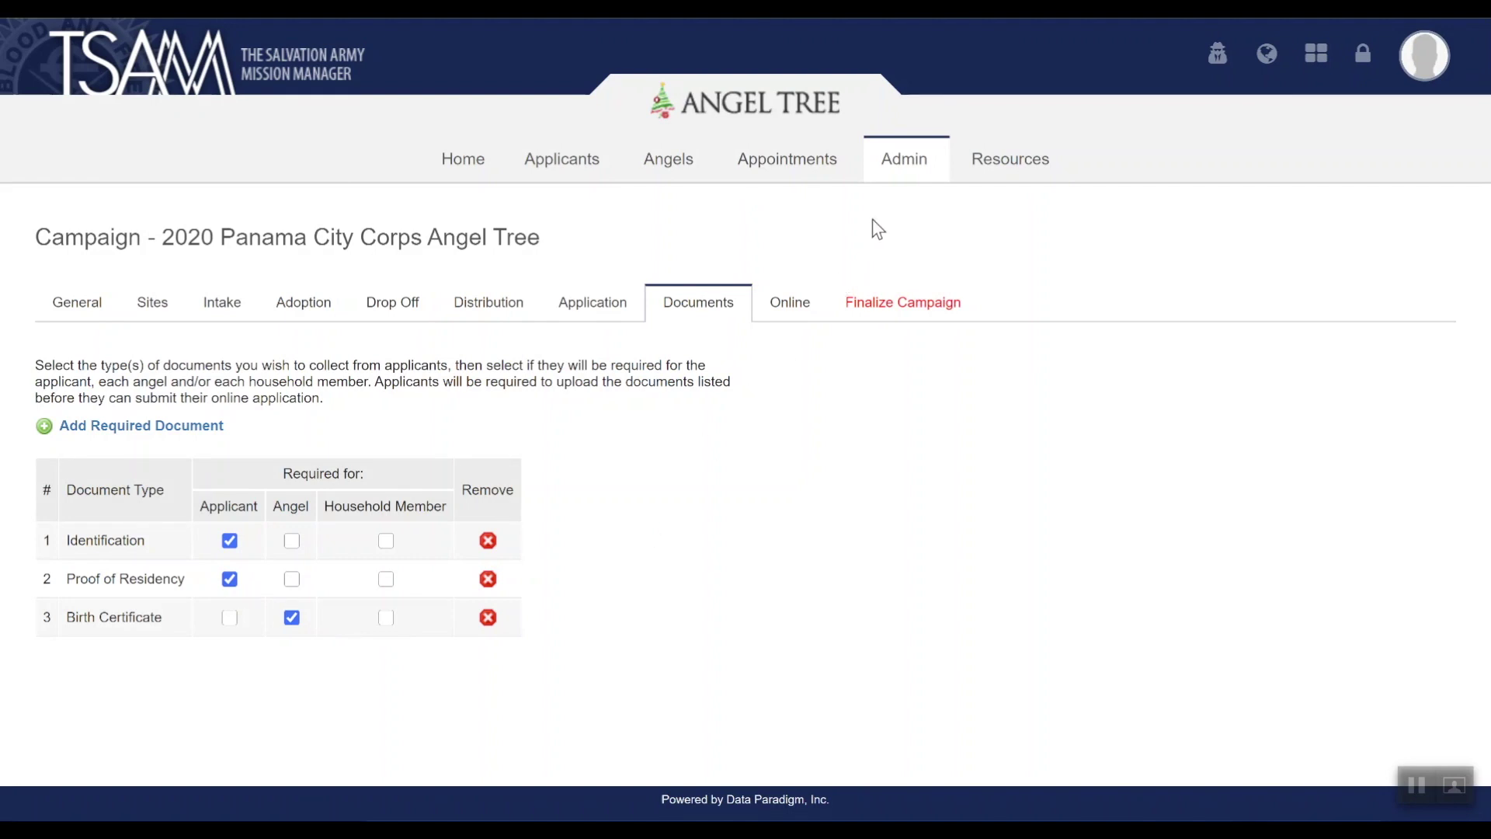
{"action": "mouse_move", "coordinate": [888, 179]}
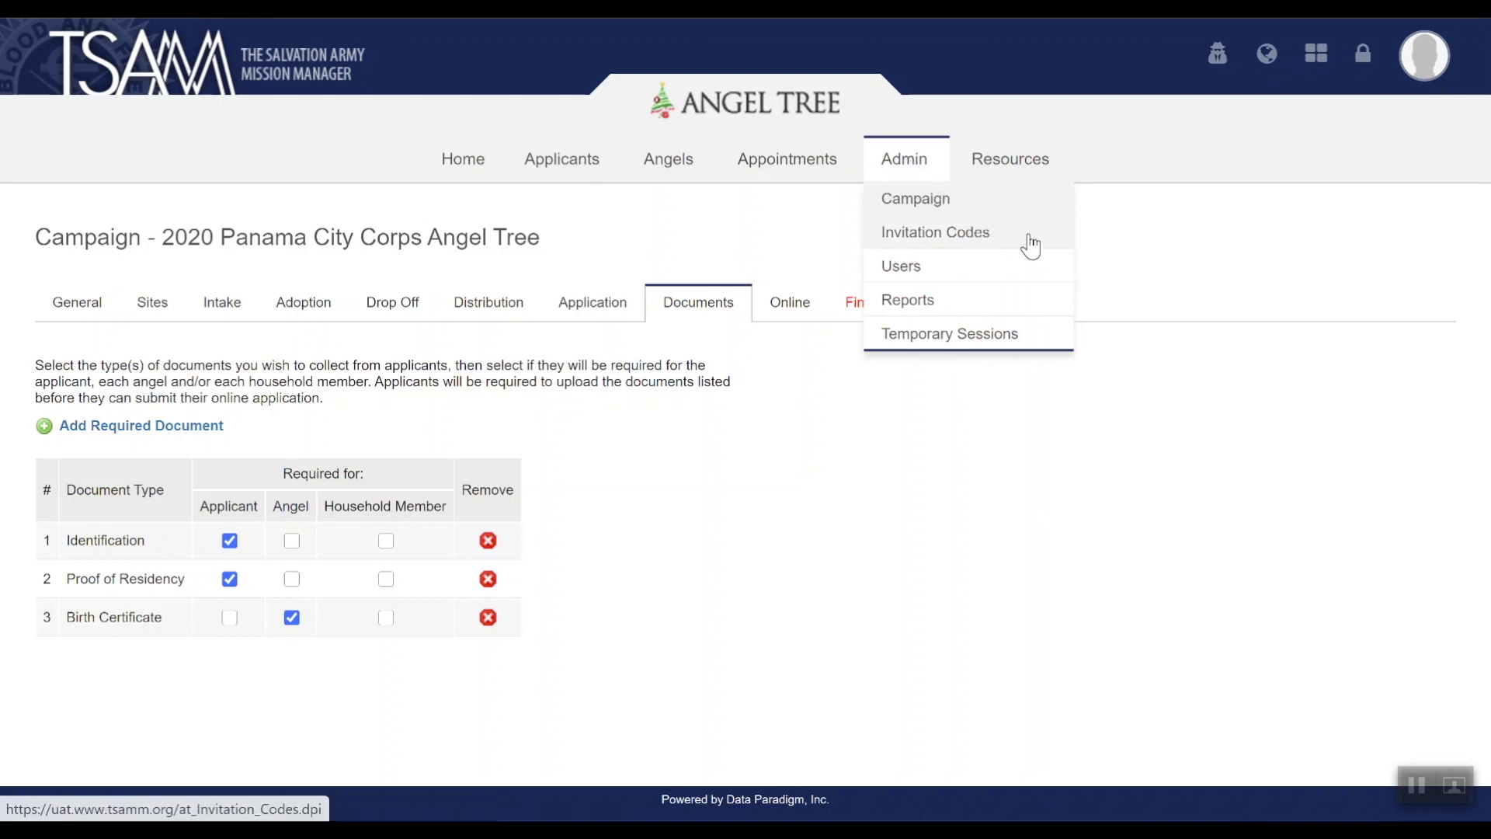
Step: Generate 100 new invitation codes assigned to the Panama City Corps intake site
{"action": "left_click", "coordinate": [1031, 245]}
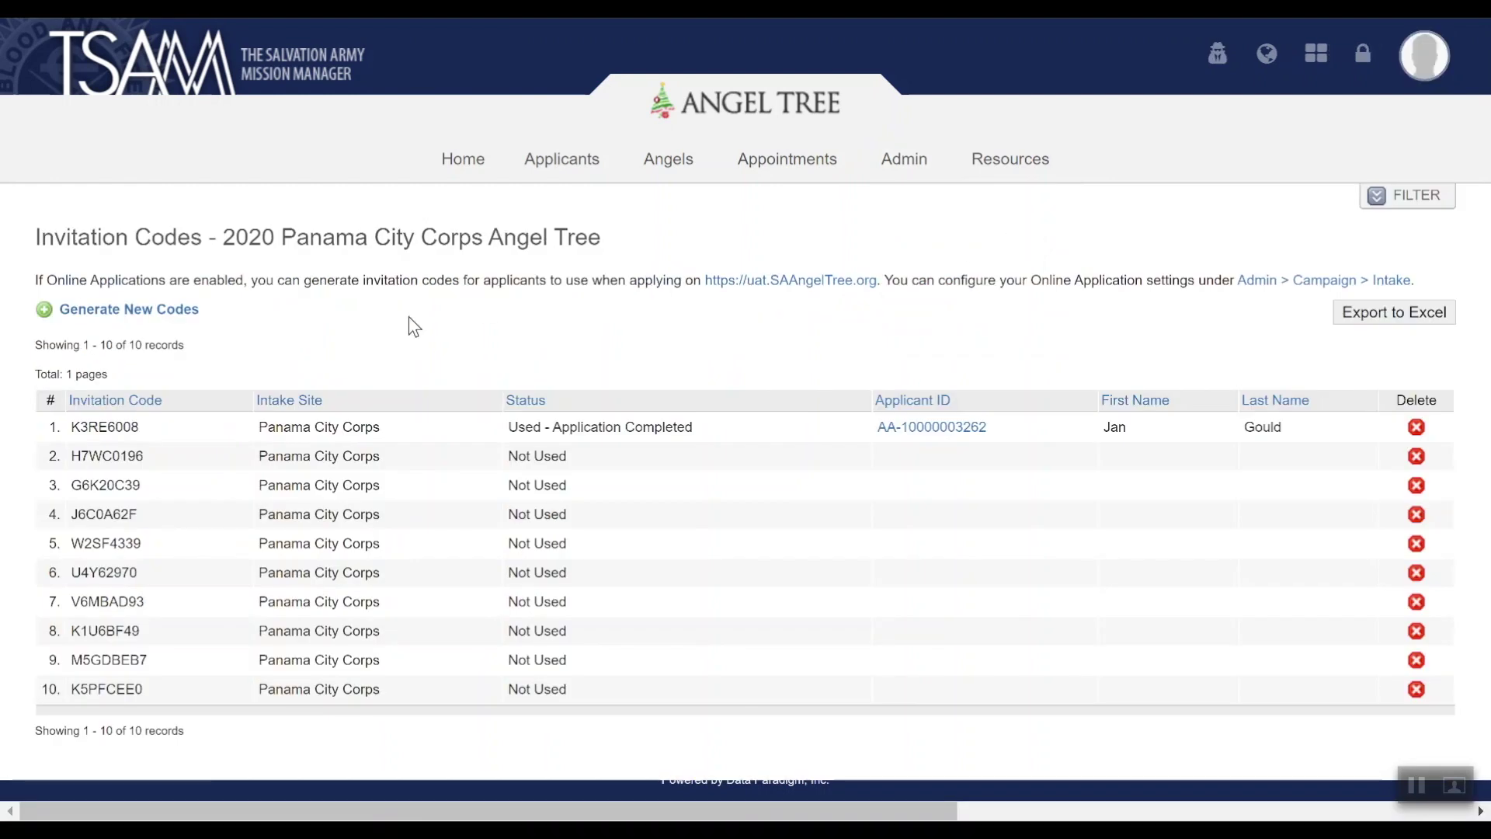
{"action": "left_click", "coordinate": [184, 311]}
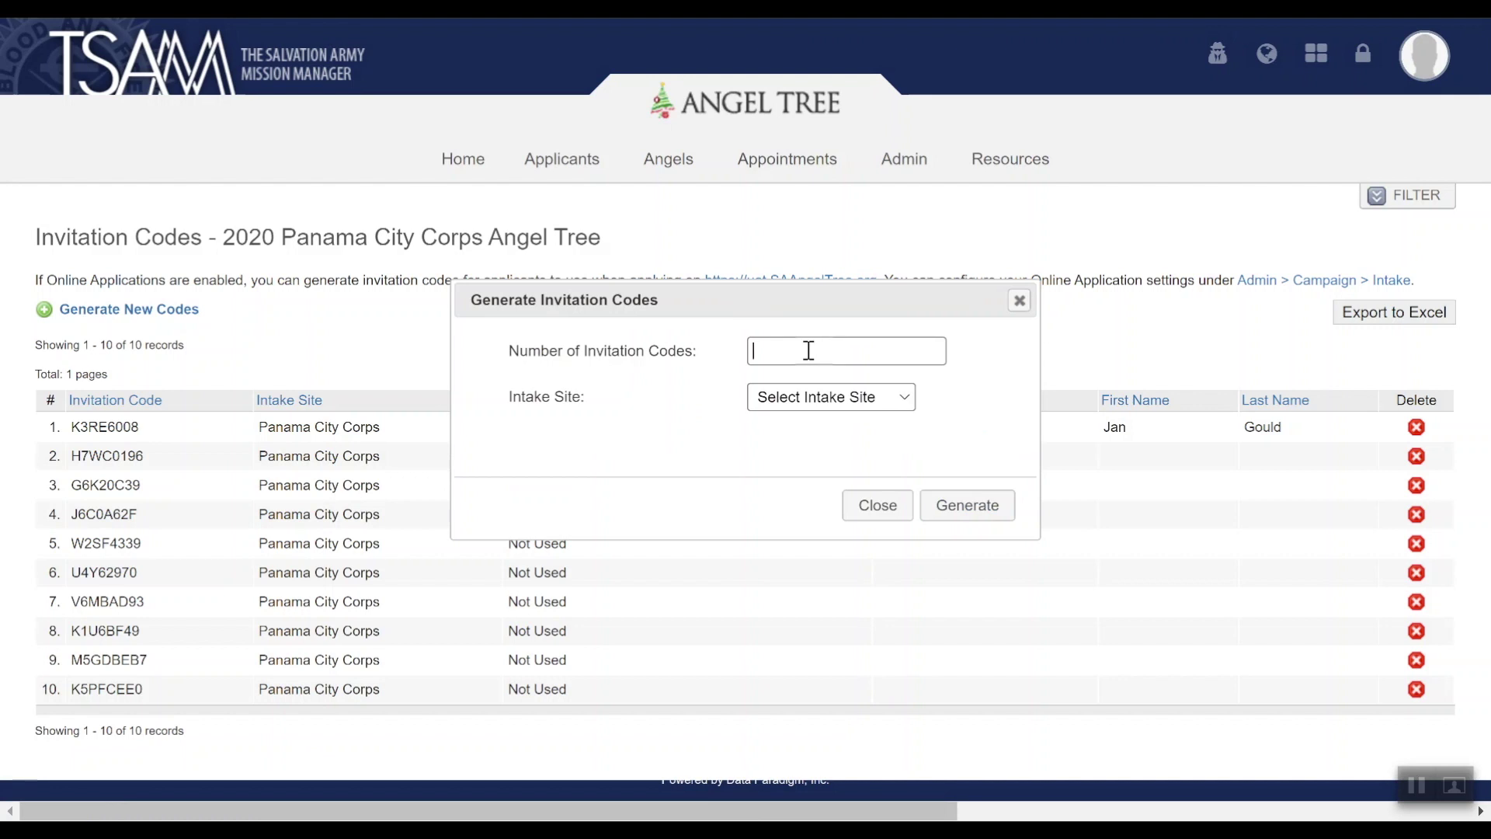
{"action": "type", "text": "100"}
{"action": "left_click", "coordinate": [817, 395]}
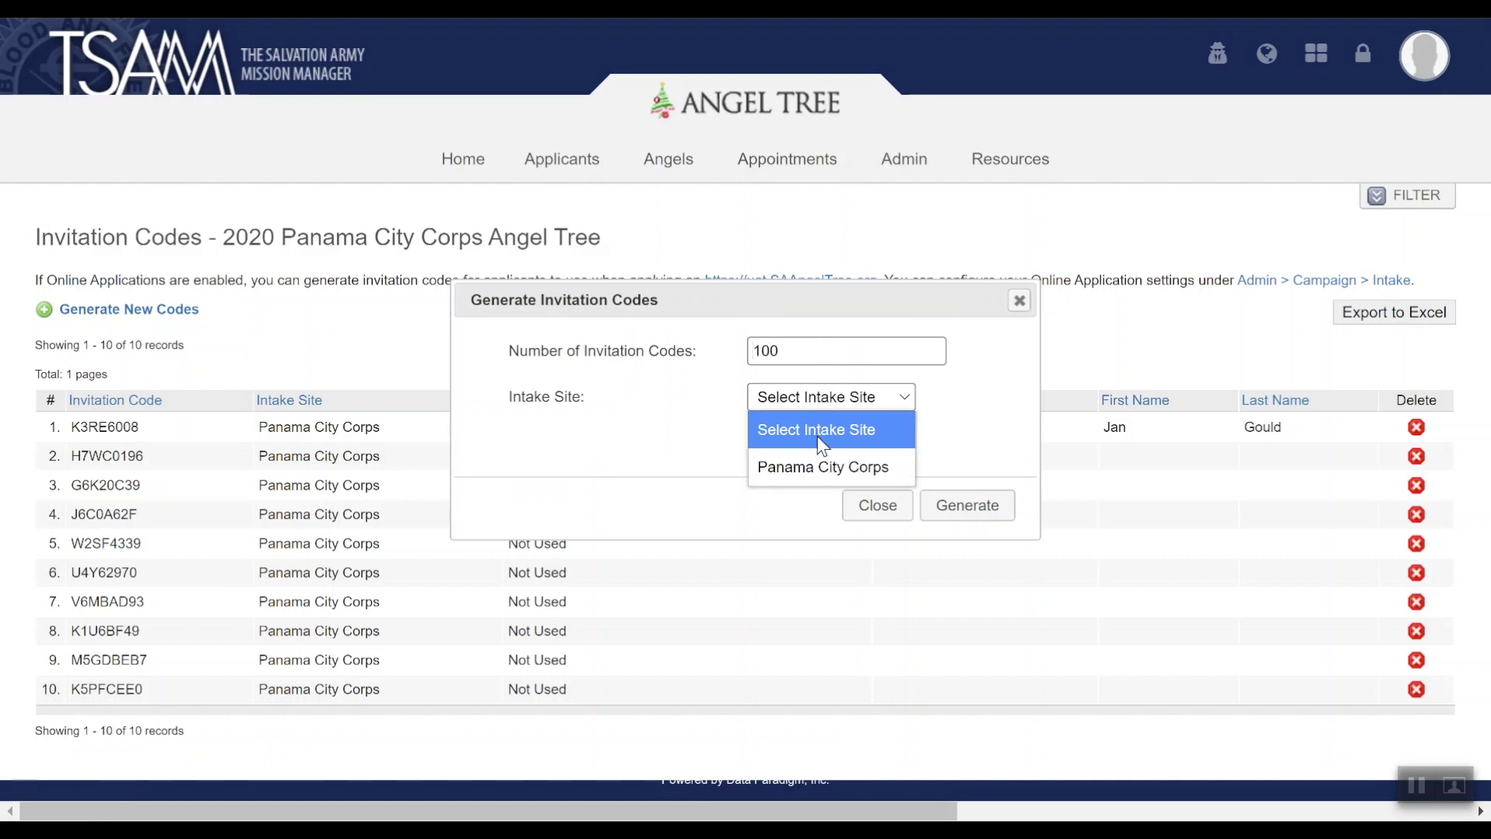
{"action": "left_click", "coordinate": [813, 465]}
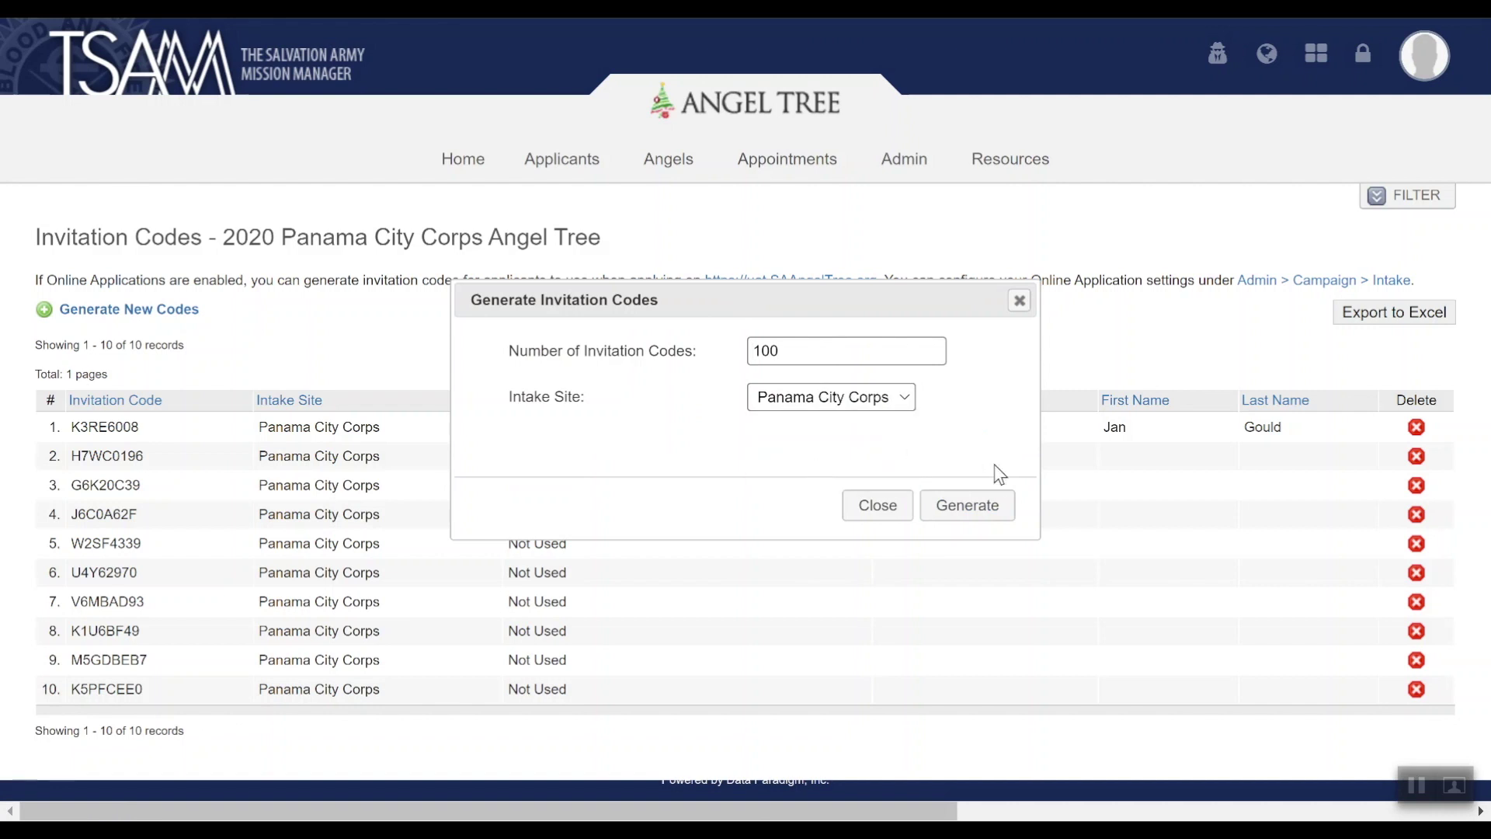
{"action": "left_click", "coordinate": [972, 509]}
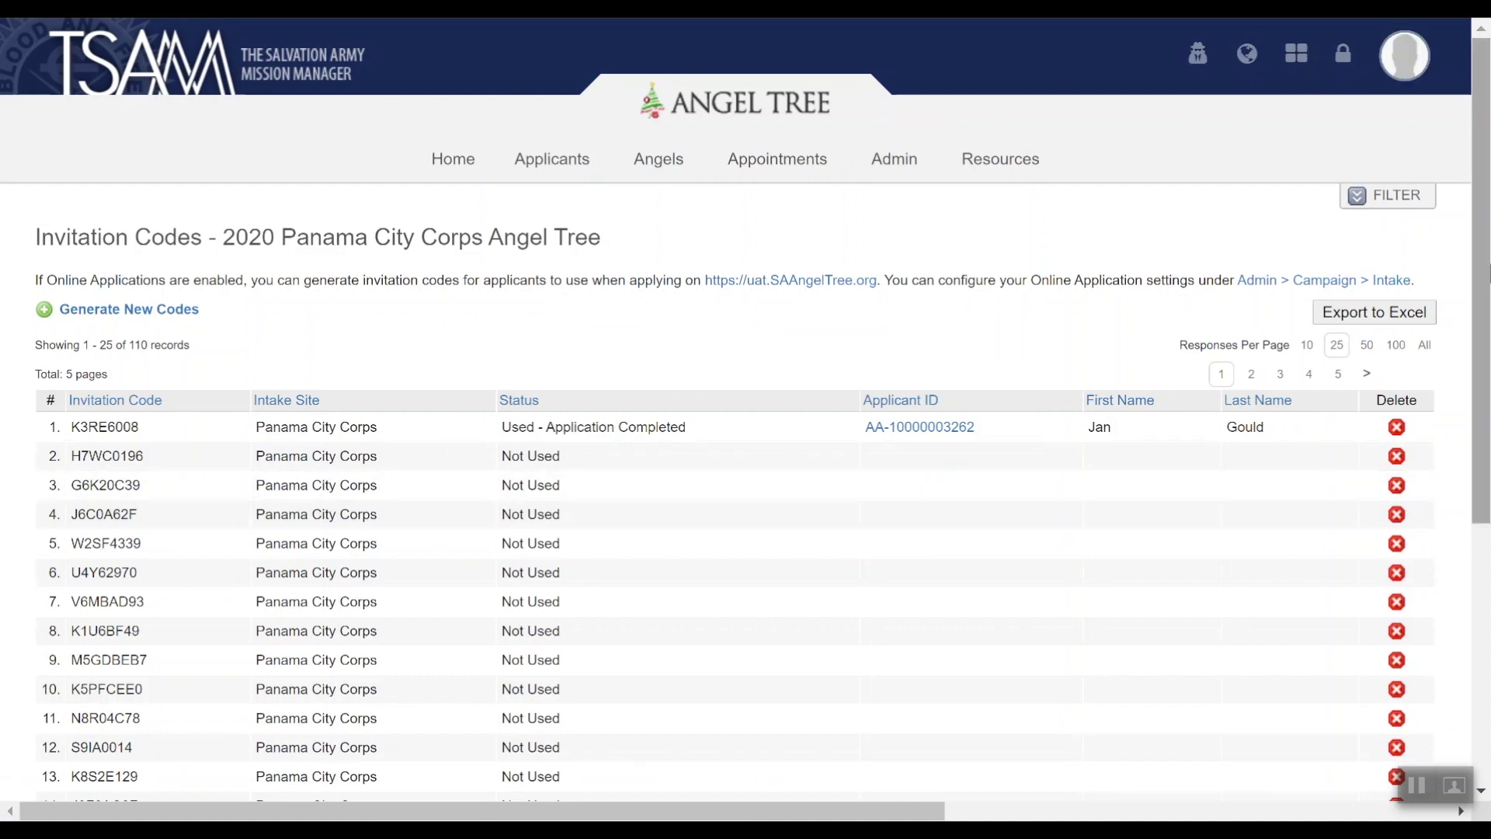
{"action": "scroll", "coordinate": [973, 518], "scroll_direction": "down", "scroll_amount": 2}
{"action": "scroll", "coordinate": [745, 412], "scroll_direction": "down", "scroll_amount": 3}
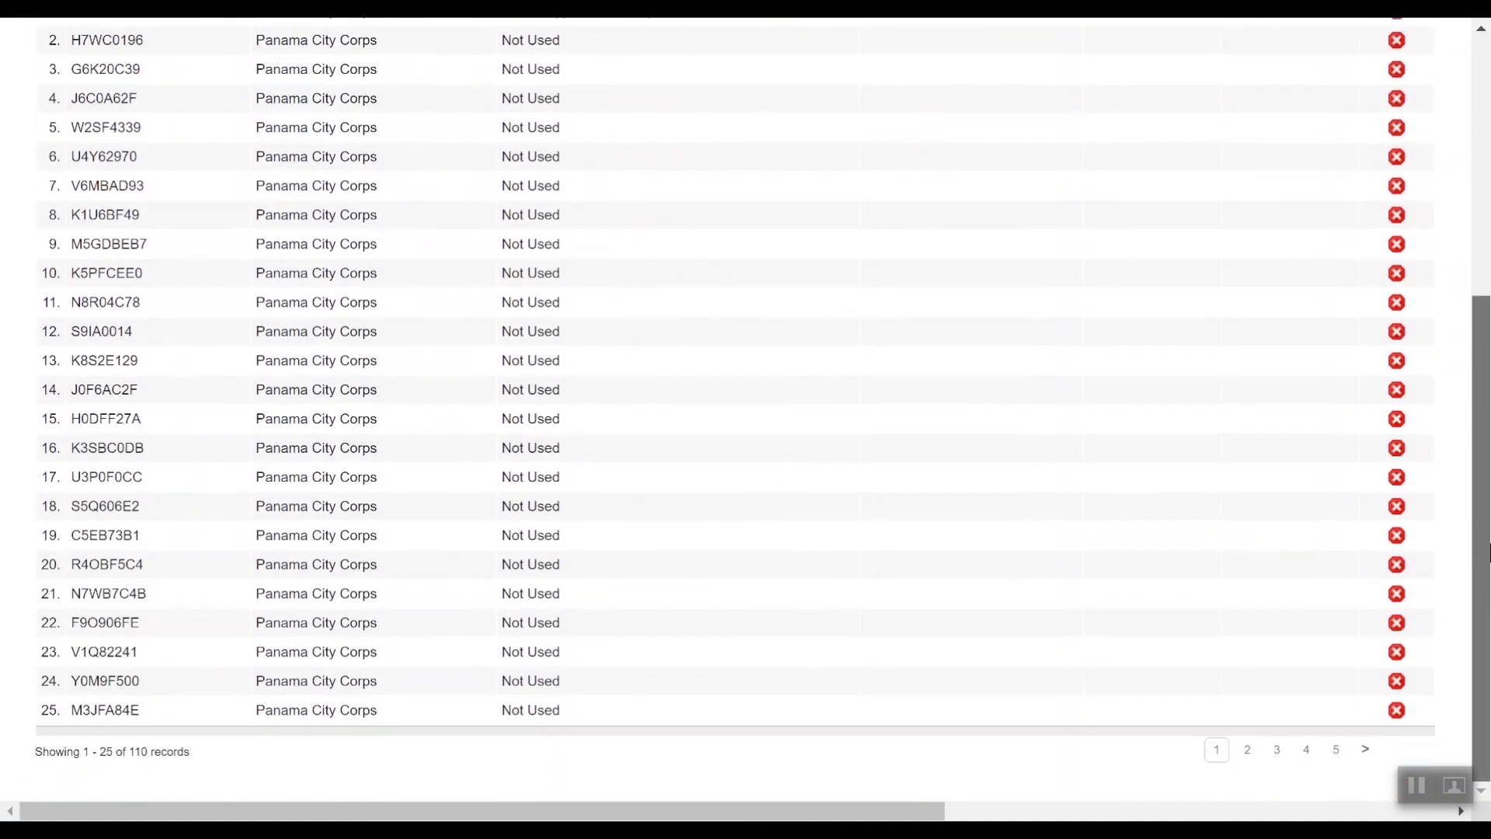
{"action": "scroll", "coordinate": [745, 412], "scroll_direction": "up", "scroll_amount": 5}
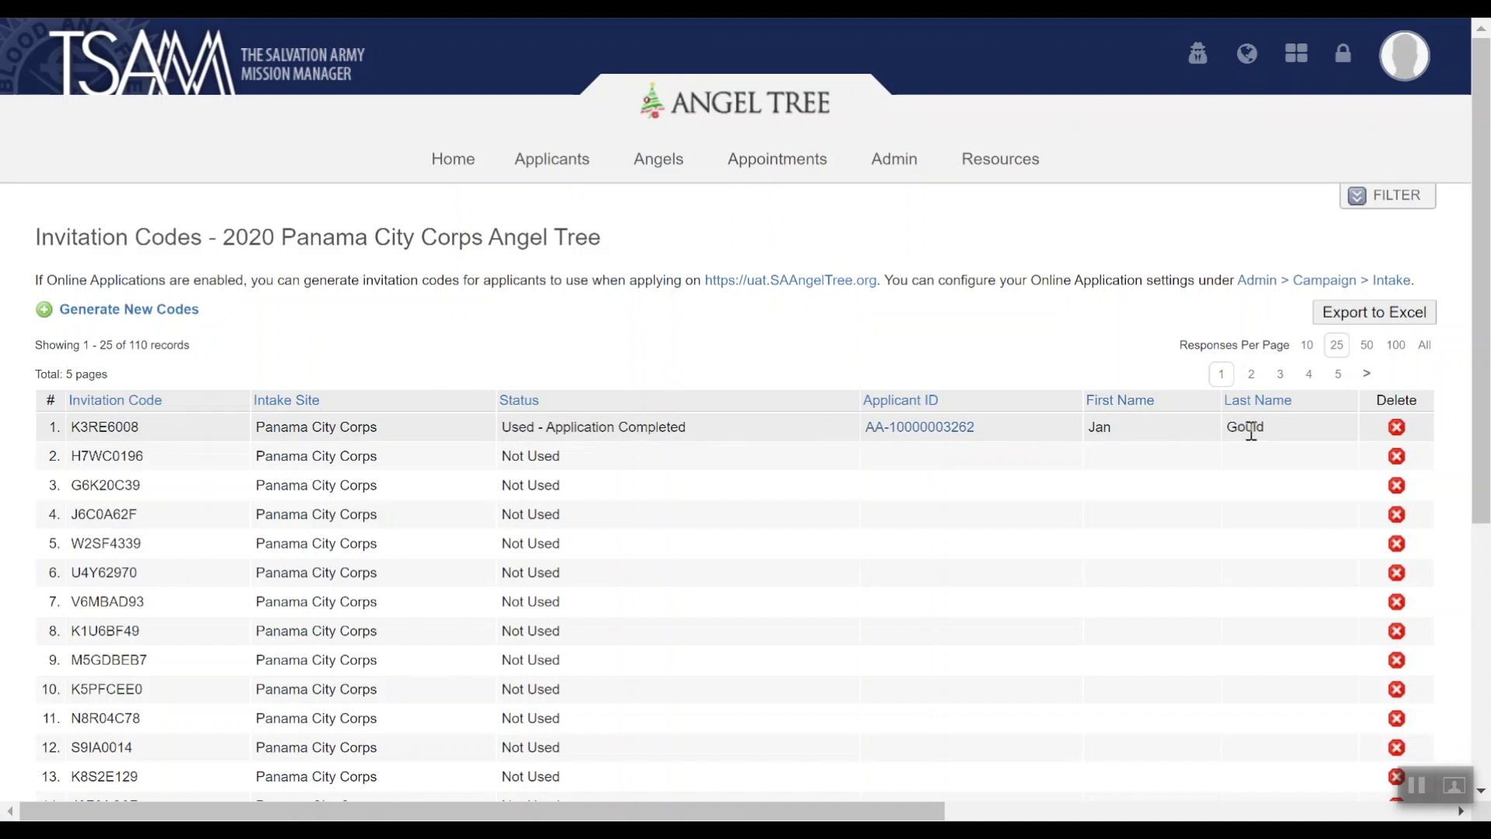
Step: Delete the unused invitation code in row 4, leaving 109 codes
{"action": "left_click", "coordinate": [1360, 208]}
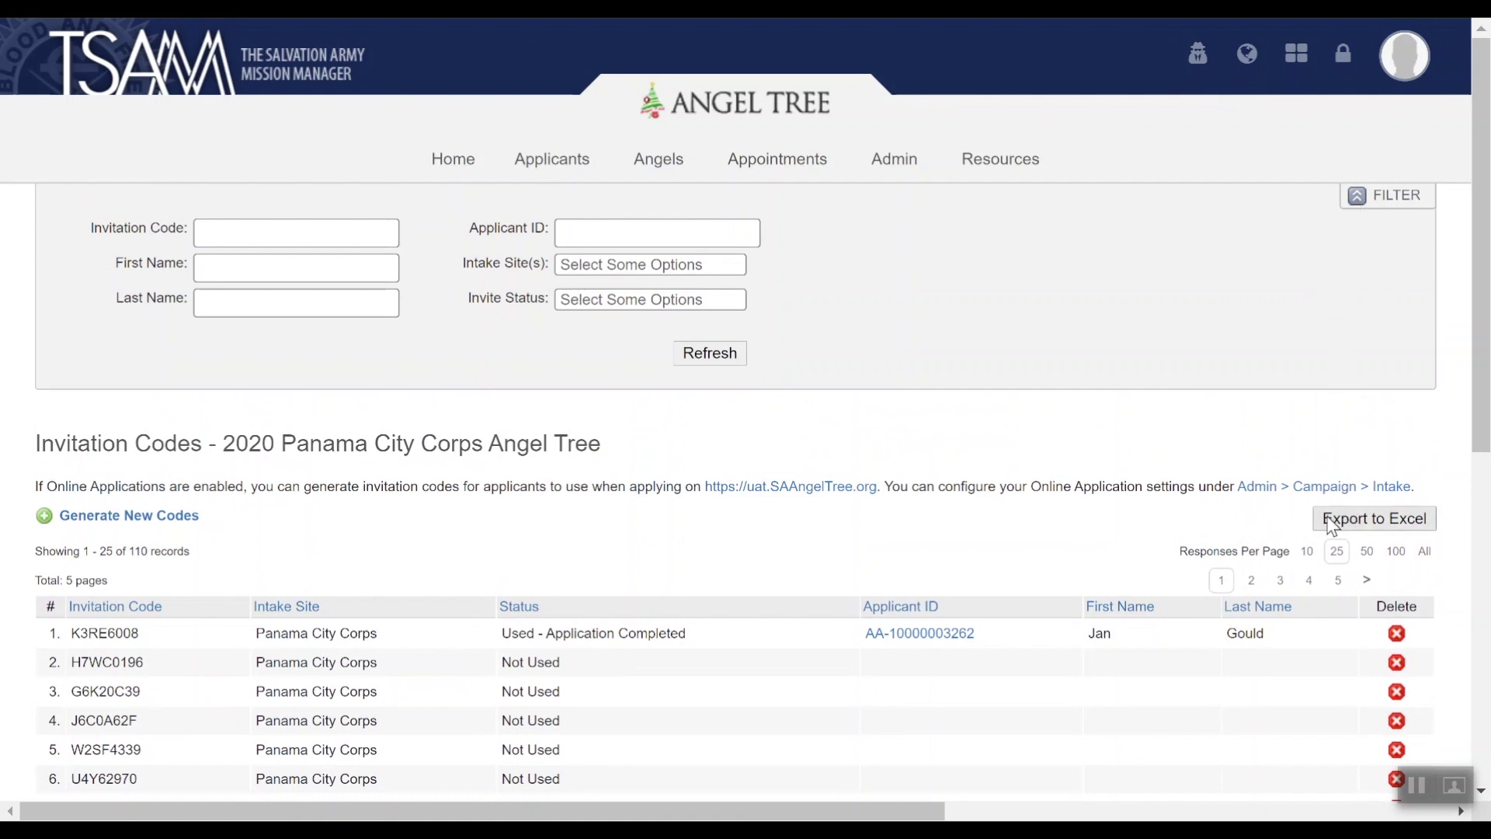
{"action": "left_click_drag", "start_coordinate": [1479, 350], "coordinate": [1482, 512]}
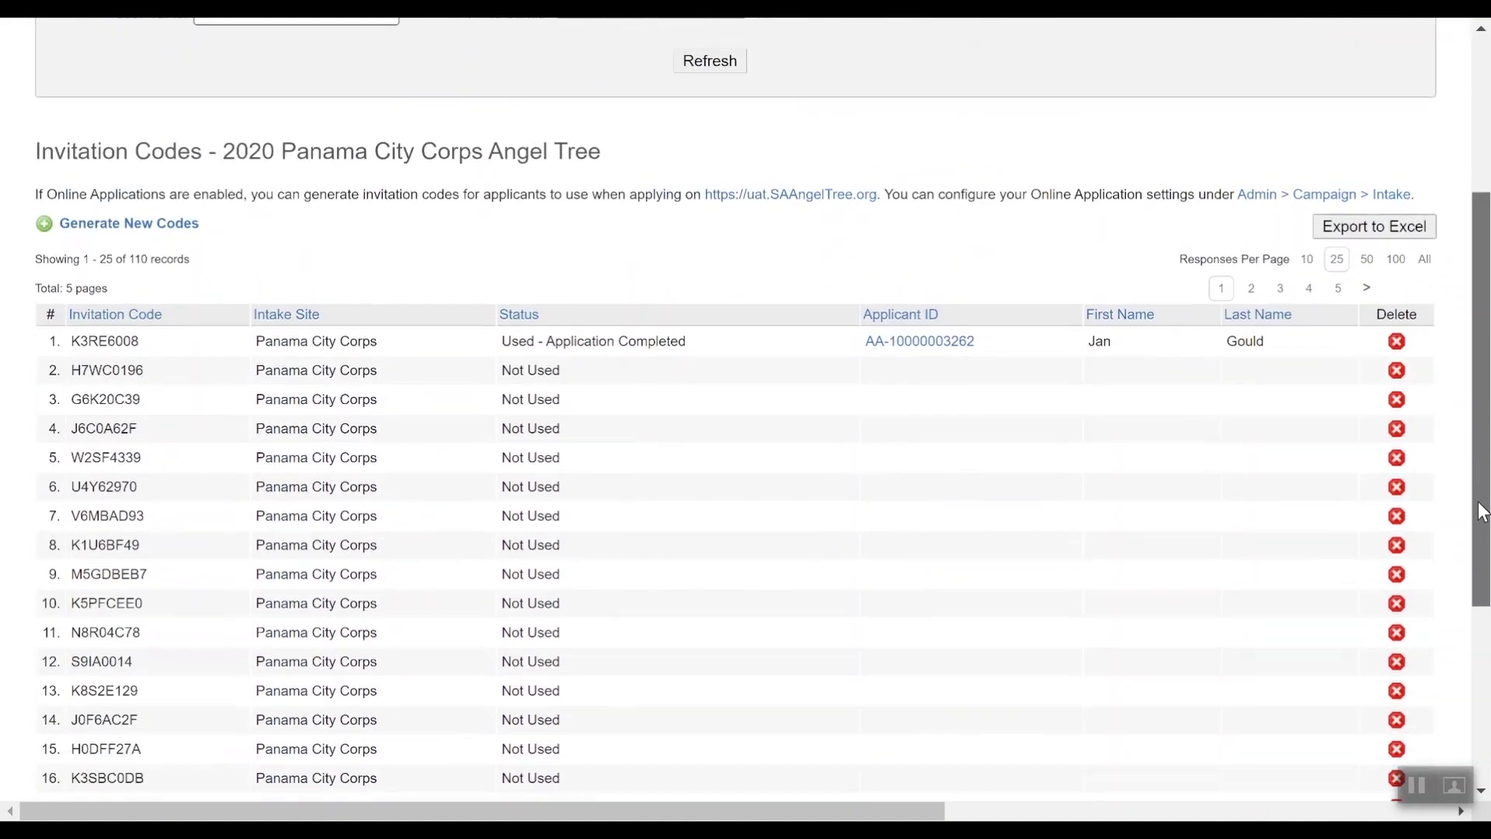
{"action": "left_click", "coordinate": [1396, 428]}
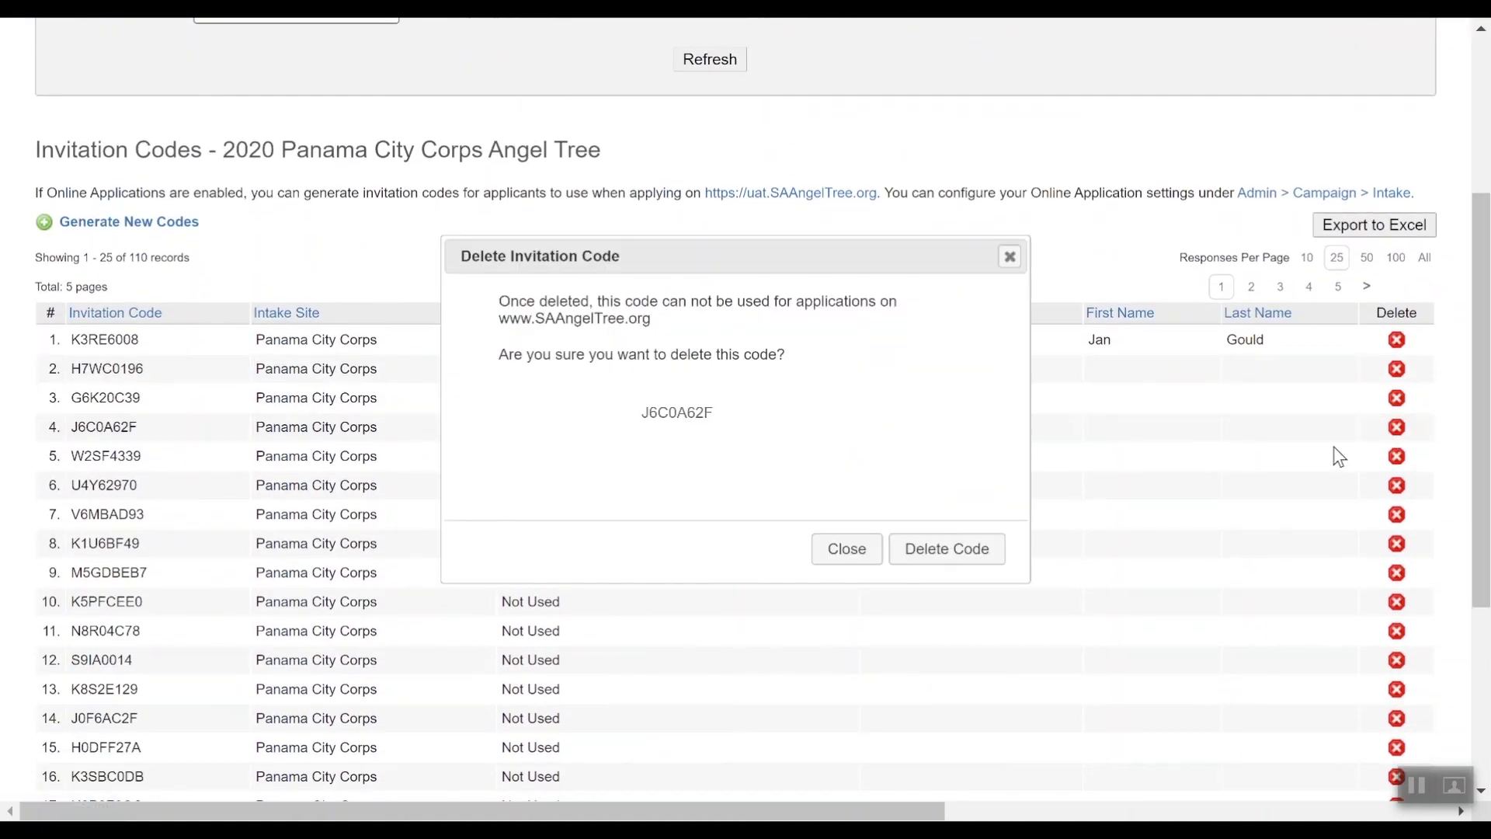
{"action": "left_click", "coordinate": [965, 557]}
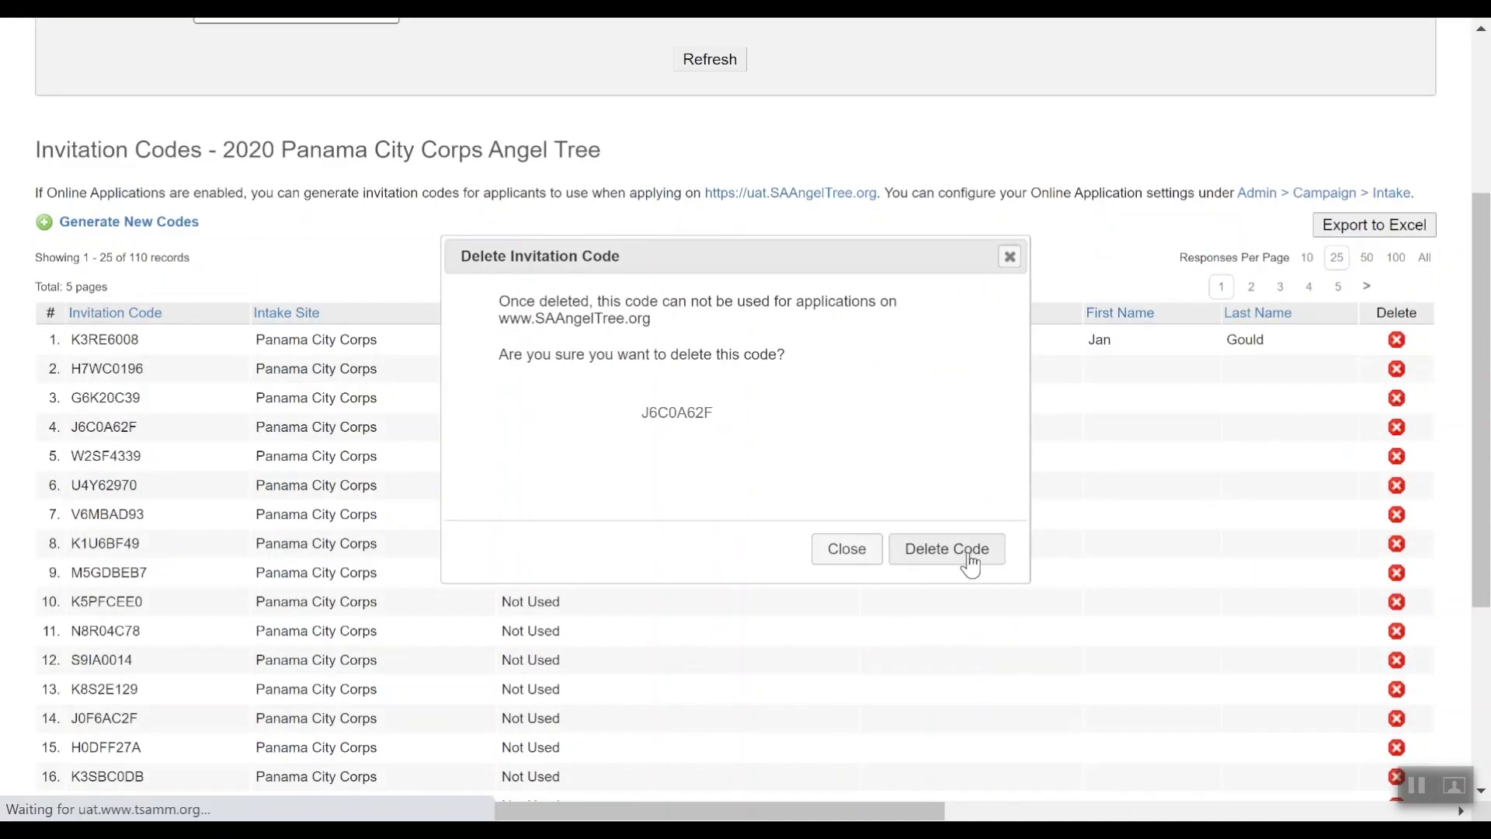
Step: Open the public uat.SAAngelTree.org Christmas assistance application site
{"action": "left_click_drag", "start_coordinate": [1484, 425], "coordinate": [1484, 245]}
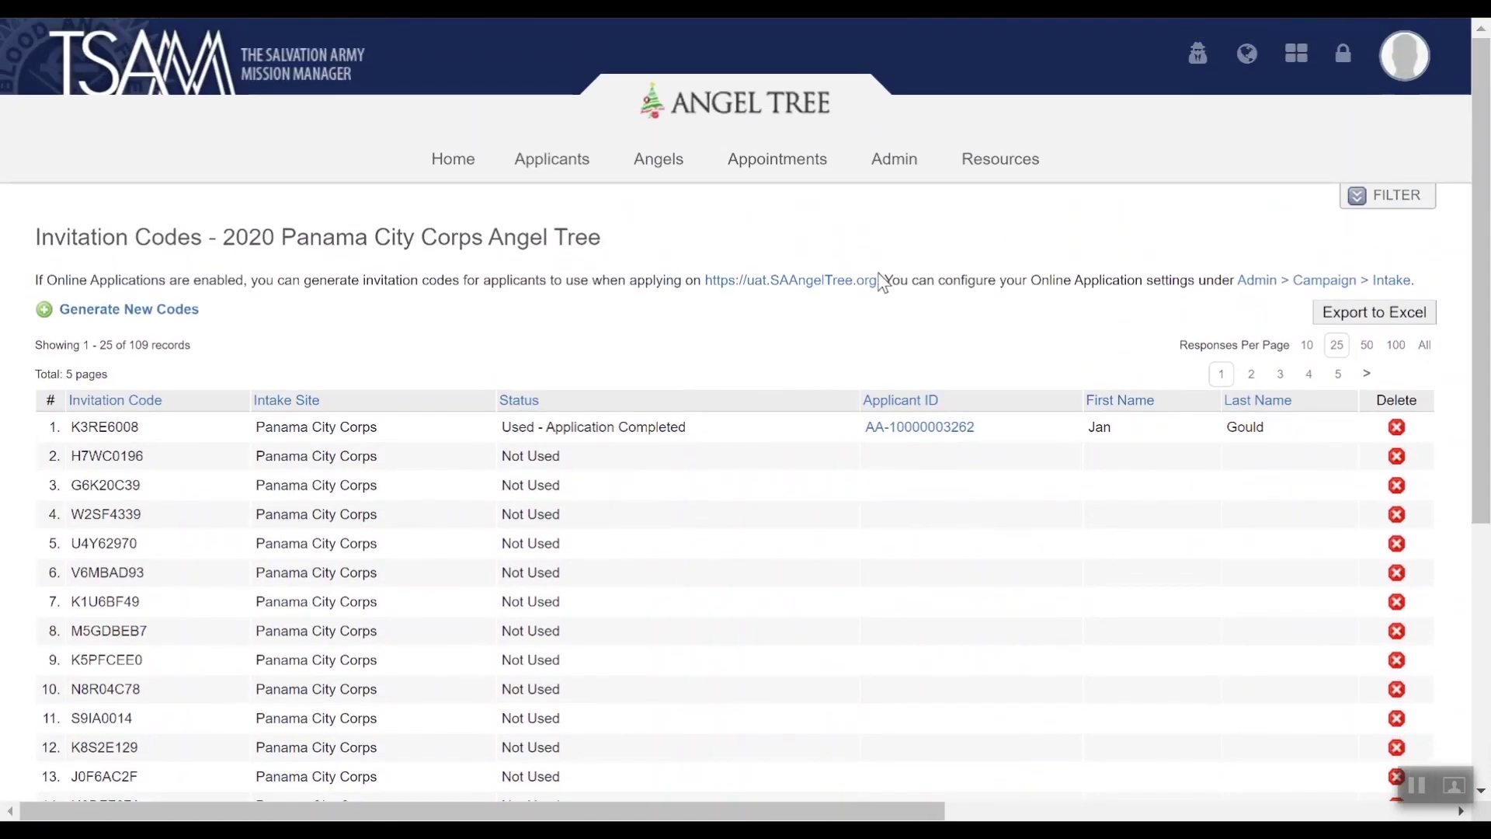
{"action": "left_click", "coordinate": [829, 287]}
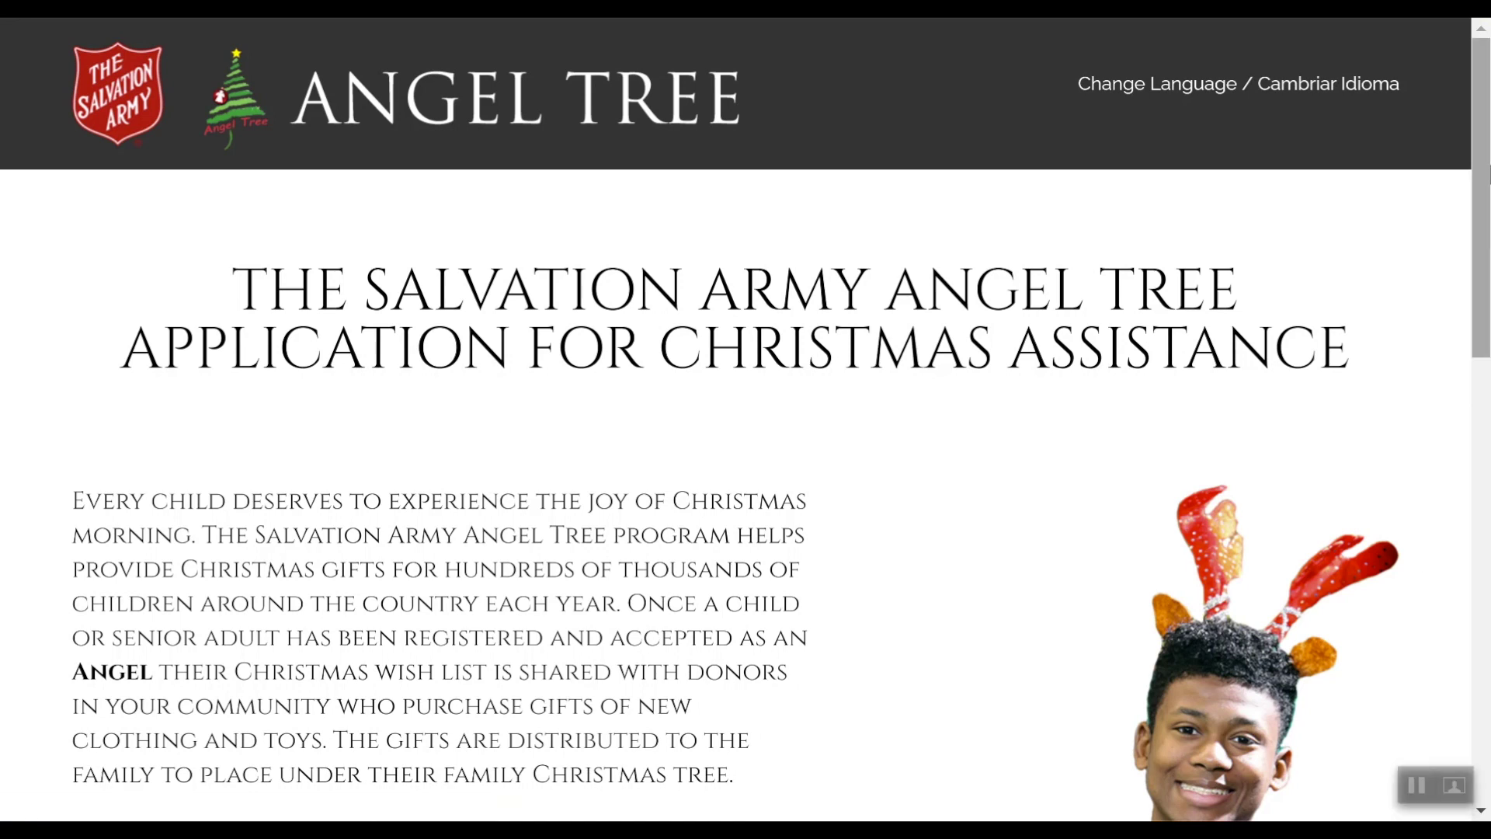
{"action": "scroll", "coordinate": [780, 419], "scroll_direction": "down", "scroll_amount": 4}
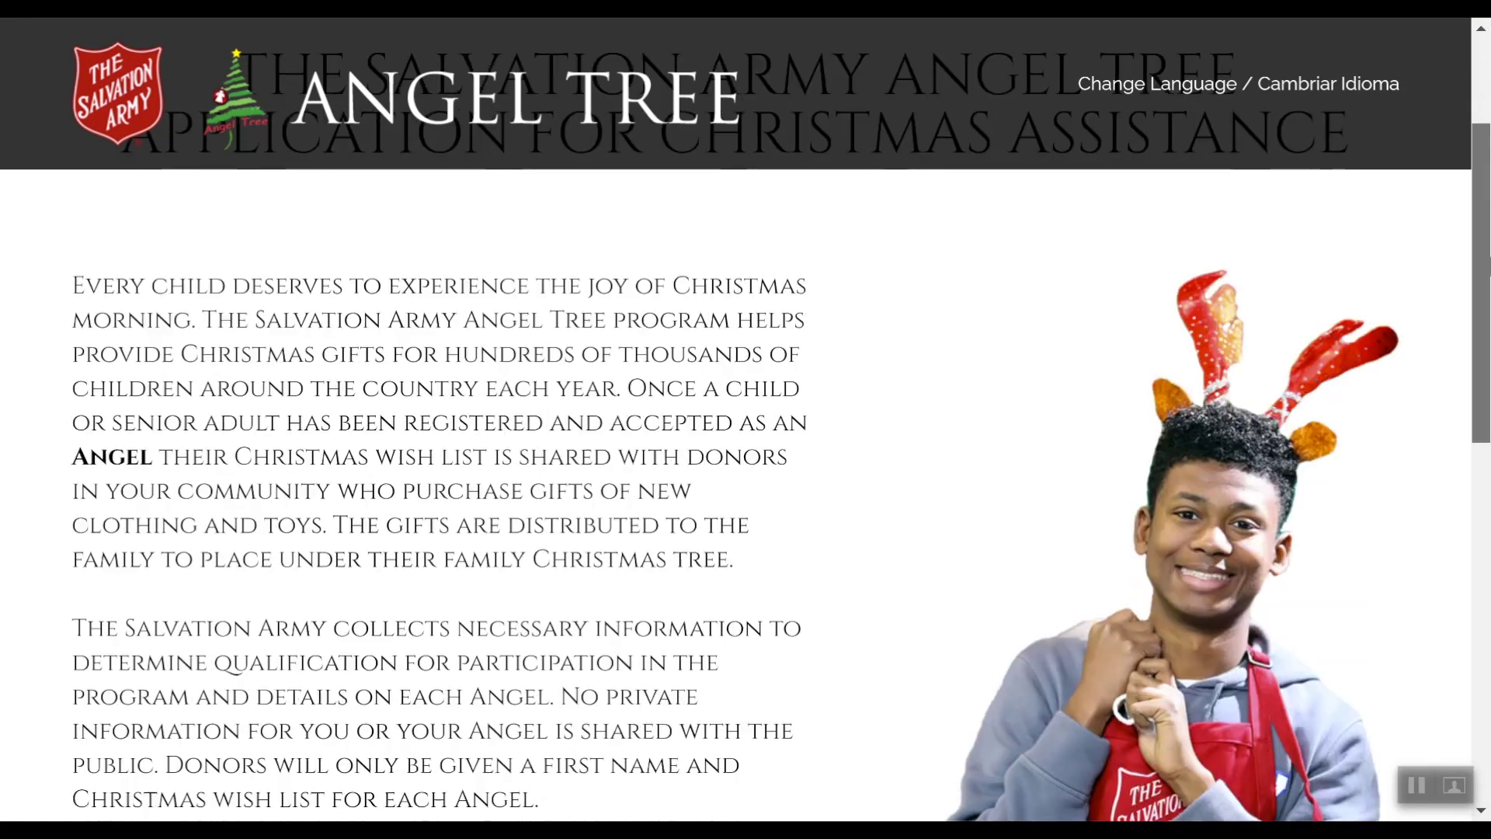